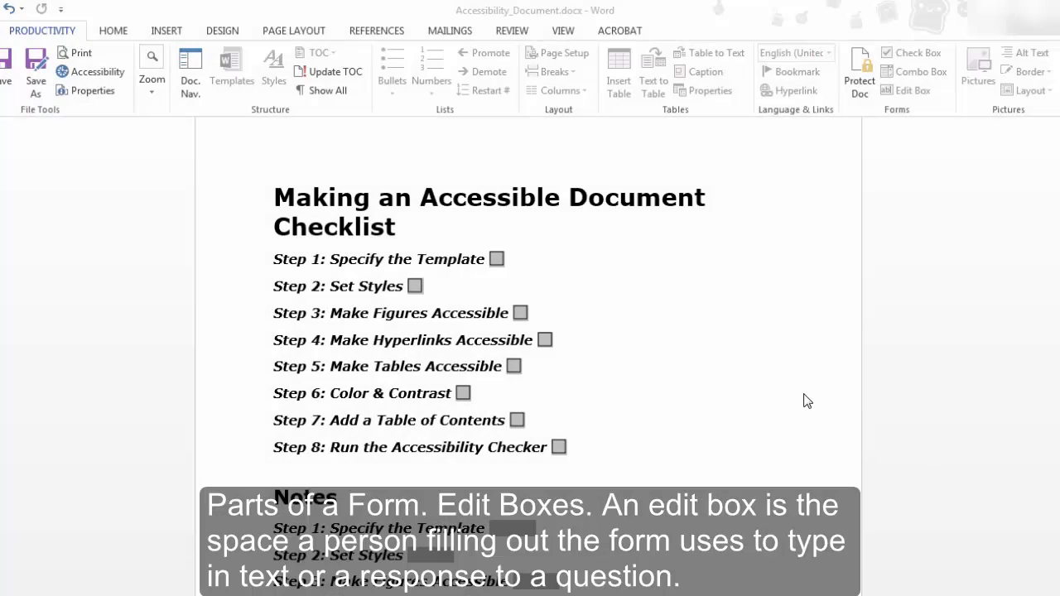
# Enter 'Complete' in Step 1's Notes box and 'Almost Complete' in Step 2's box.
pyautogui.scroll(-3, 802, 381)
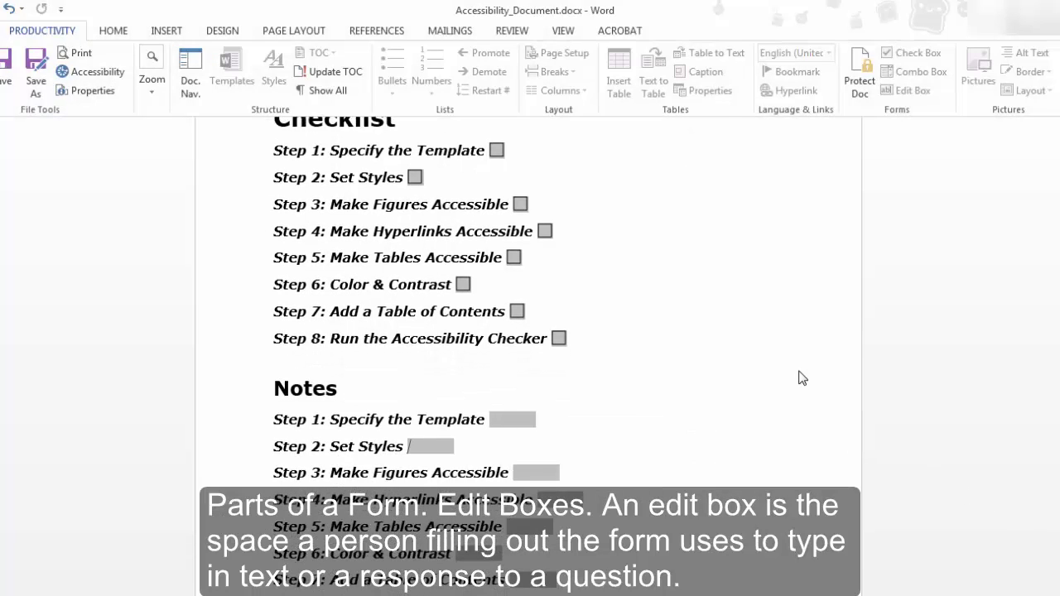
pyautogui.scroll(-4, 800, 377)
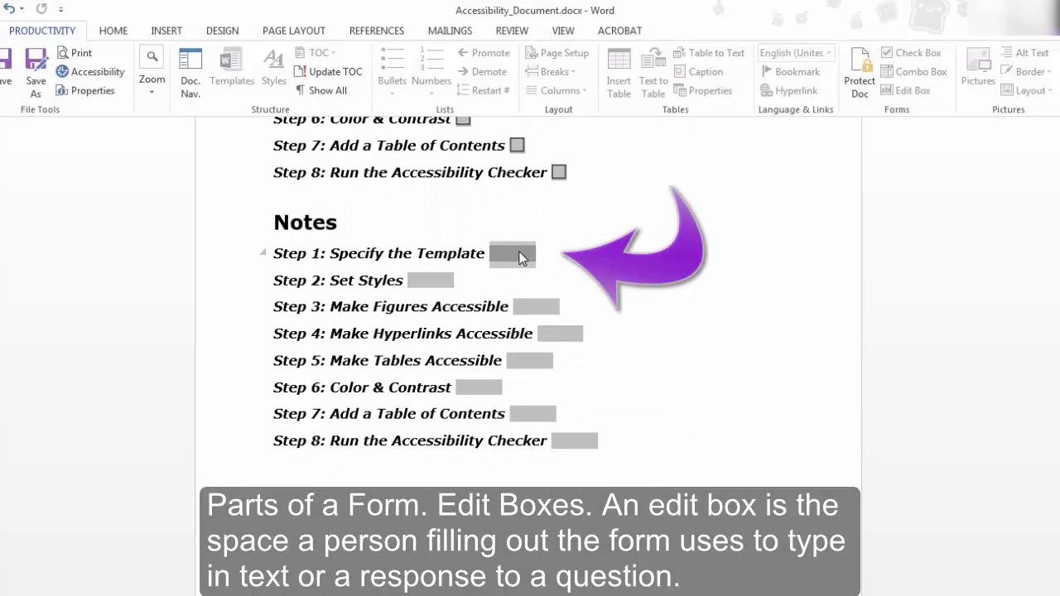
pyautogui.click(520, 257)
pyautogui.write('Comple')
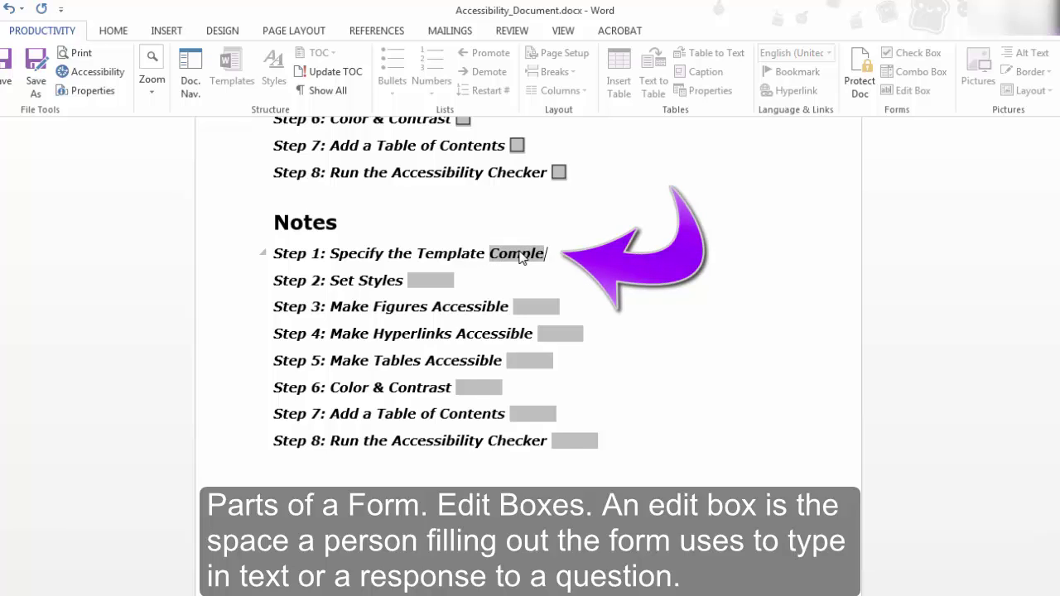
pyautogui.write('te')
pyautogui.click(437, 277)
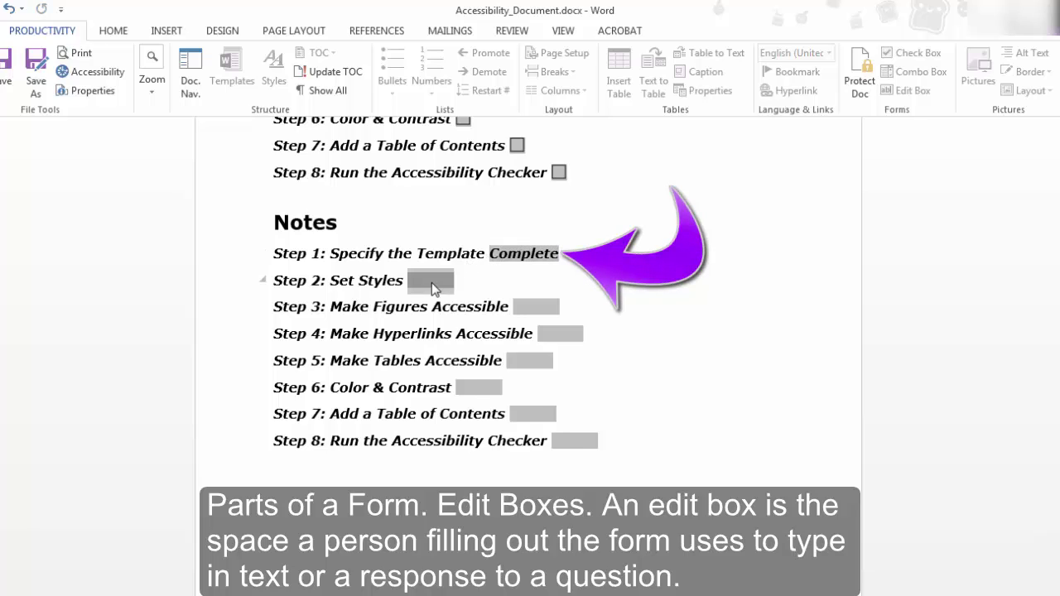
pyautogui.write('Almost ')
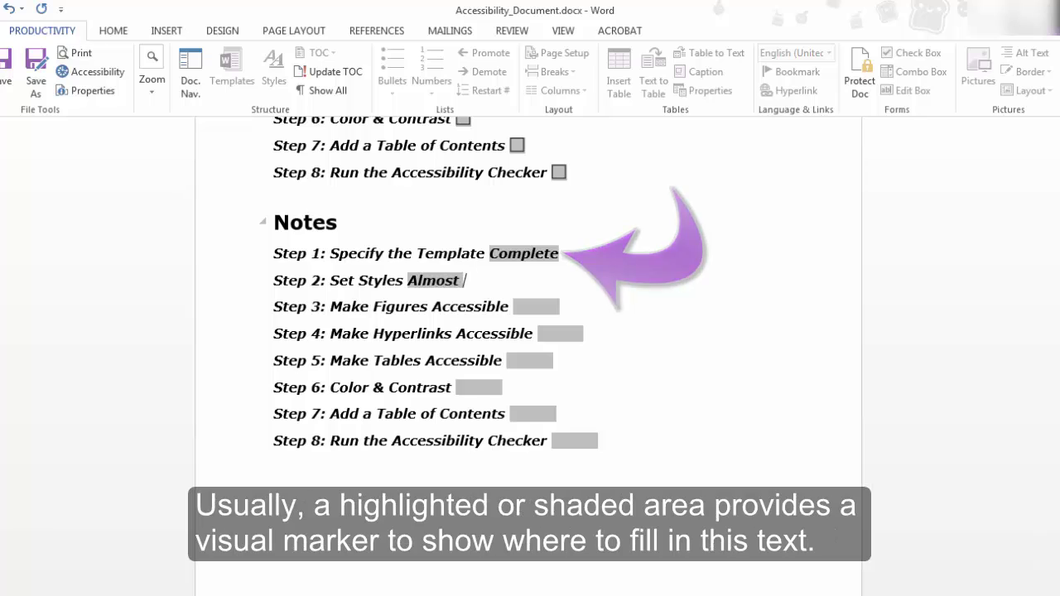
pyautogui.write('Complete')
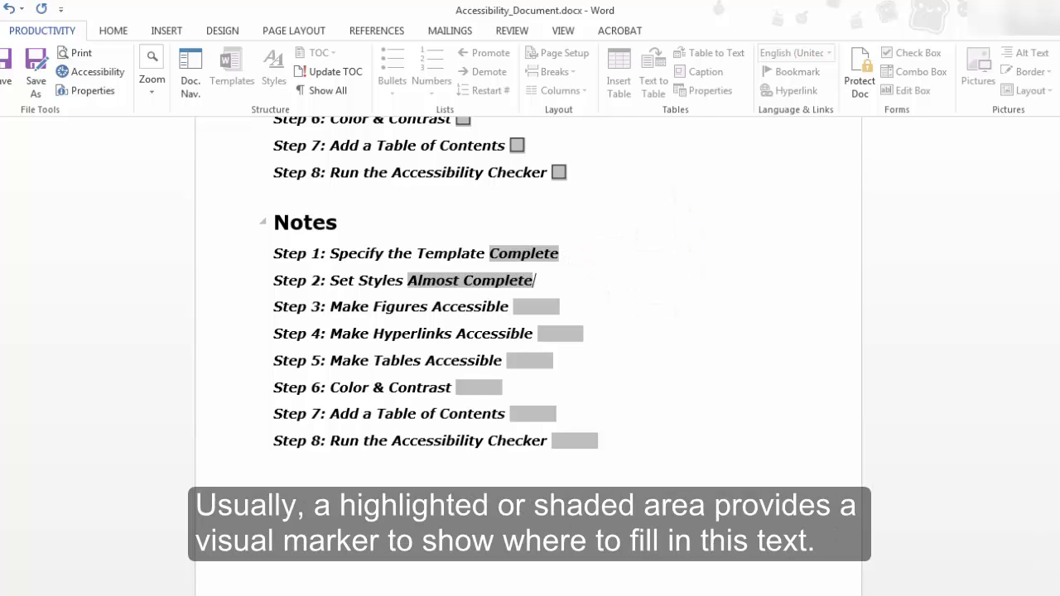
pyautogui.click(530, 311)
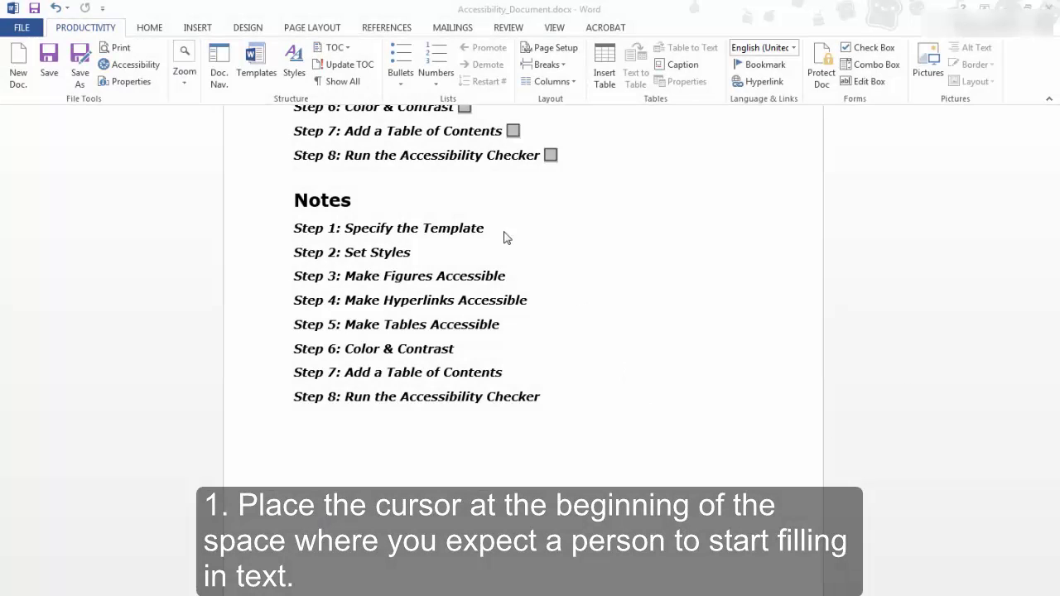
# Insert a text form field after the Notes line 'Step 1: Specify the Template'.
pyautogui.click(497, 229)
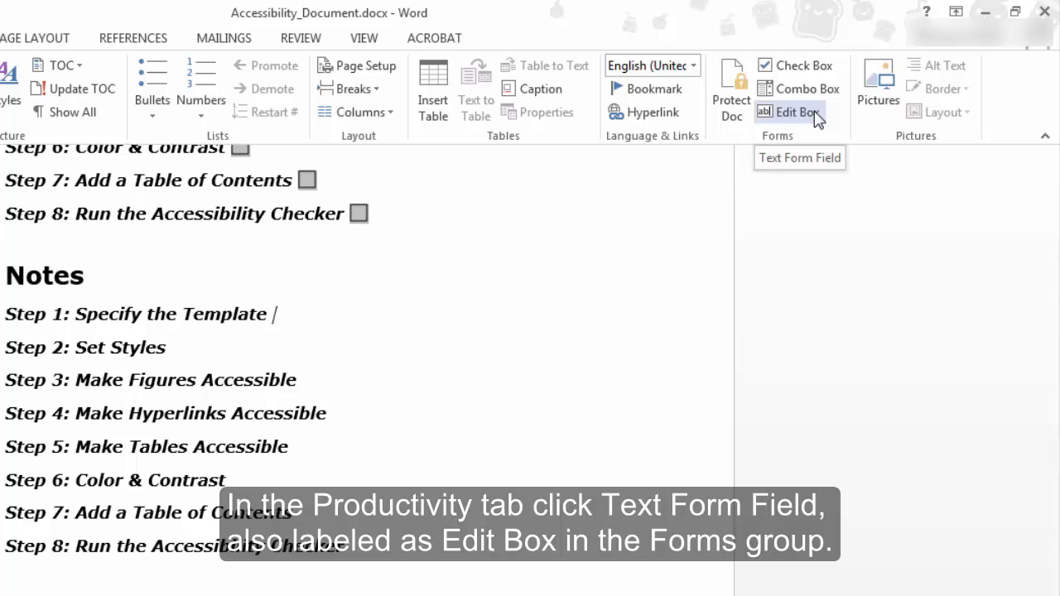
pyautogui.click(816, 118)
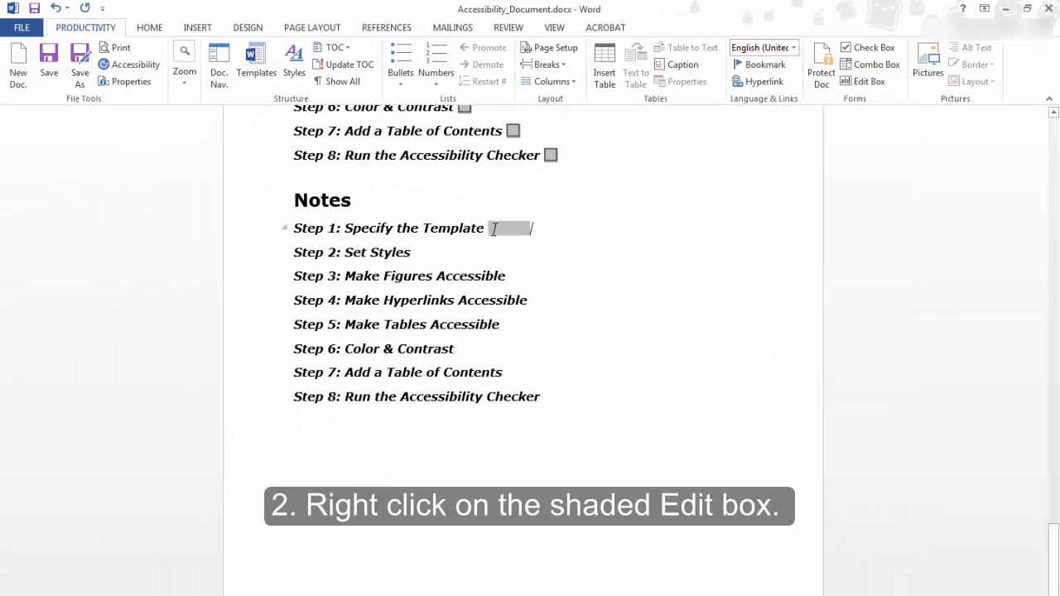
# Rename the Step 1 text field's bookmark from Text1 to SpecifyTheTemplate.
pyautogui.rightClick(501, 227)
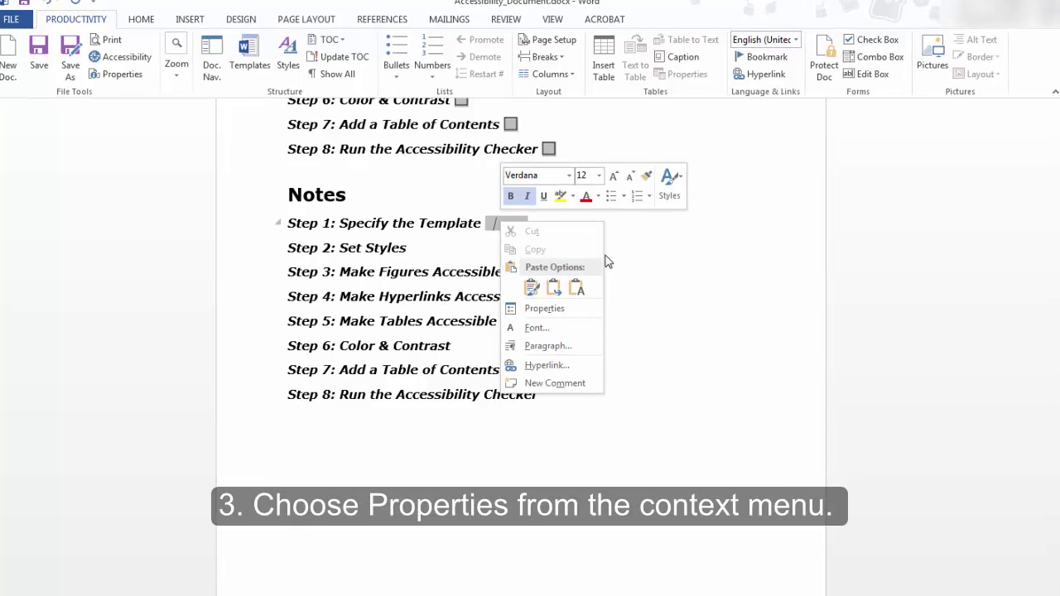
pyautogui.click(544, 308)
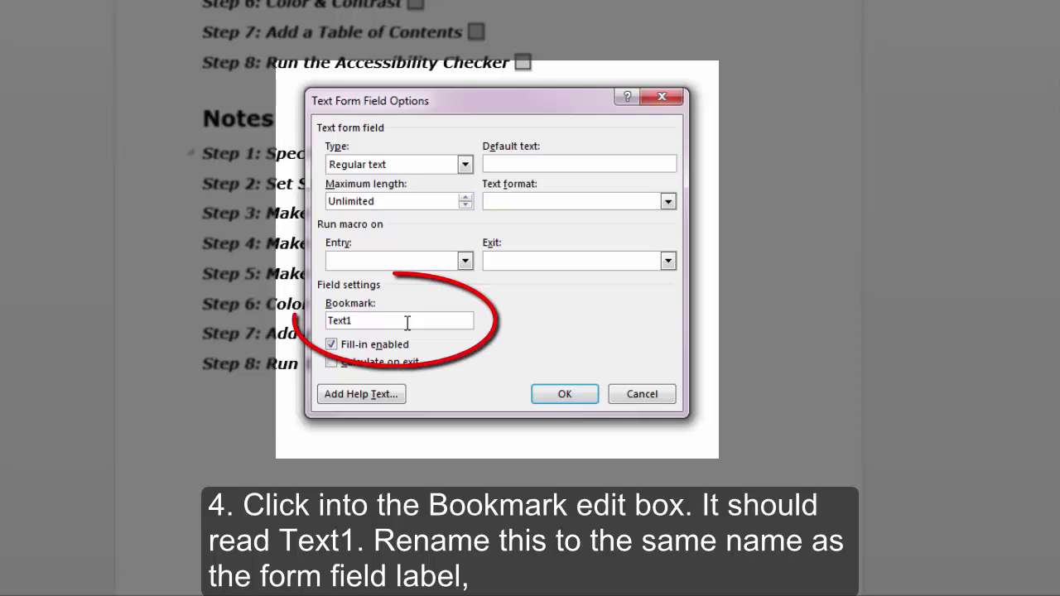
pyautogui.click(407, 323)
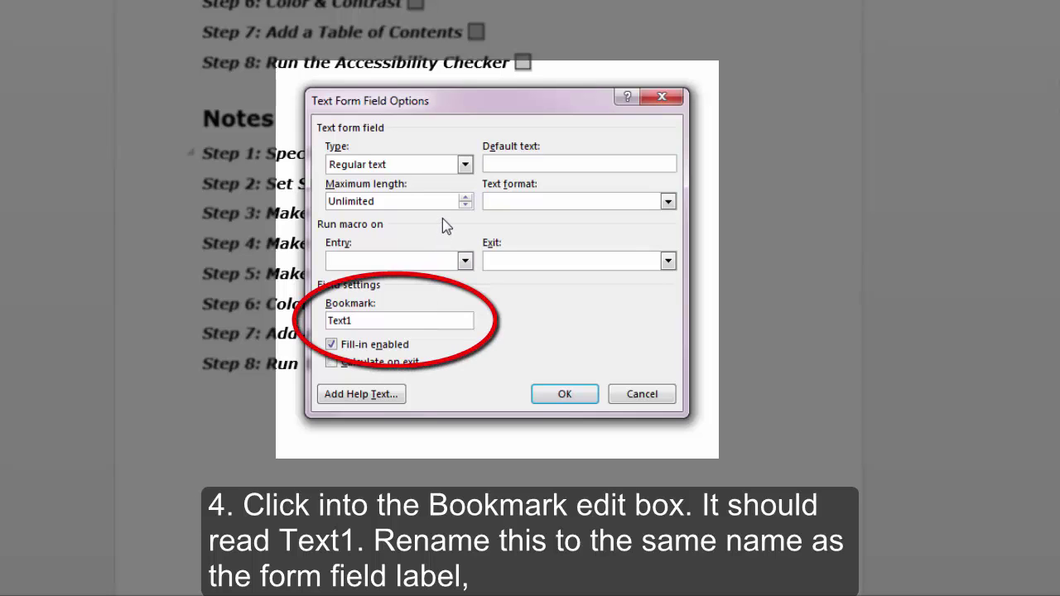
pyautogui.press('BackSpace')
pyautogui.press('BackSpace')
pyautogui.press('BackSpace')
pyautogui.press('BackSpace')
pyautogui.press('BackSpace')
pyautogui.rightClick(403, 319)
pyautogui.click(439, 382)
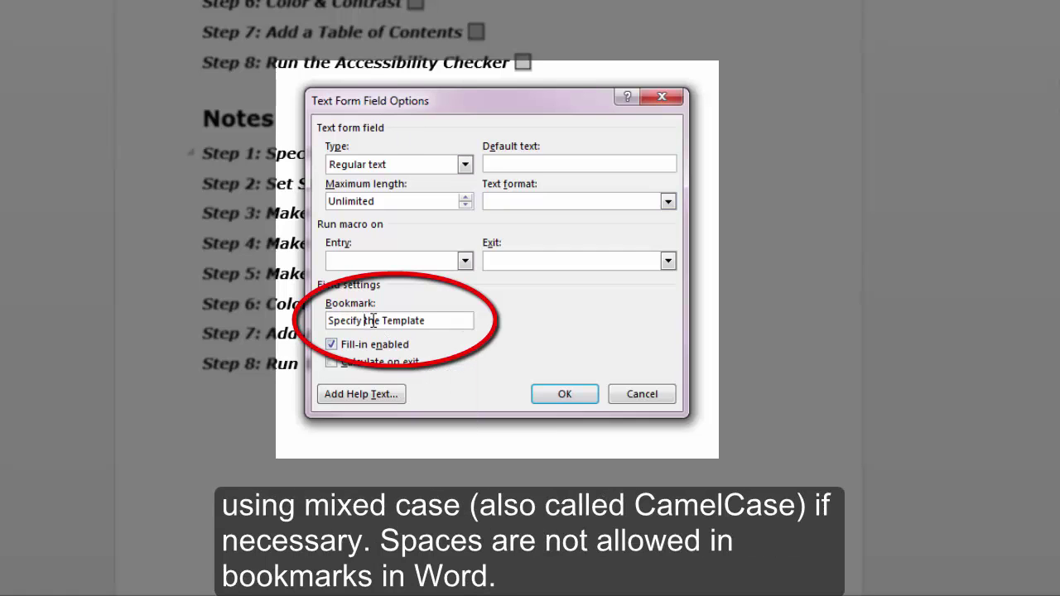
pyautogui.hotkey('ctrl', 'Left')
pyautogui.hotkey('ctrl', 'Left')
pyautogui.press('BackSpace')
pyautogui.press('BackSpace')
pyautogui.press('Left')
pyautogui.press('Left')
pyautogui.press('BackSpace')
pyautogui.write('T')
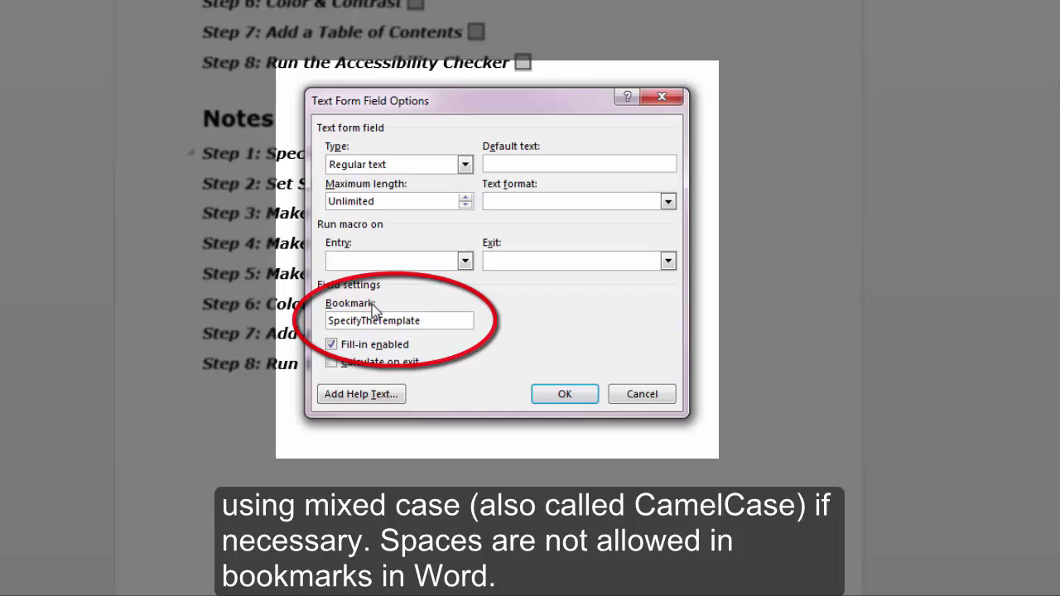
# Set the field's status-bar help text to 'Specify whether you have completed this step and how far along you are.'.
pyautogui.click(381, 396)
pyautogui.click(439, 233)
pyautogui.write('Spec')
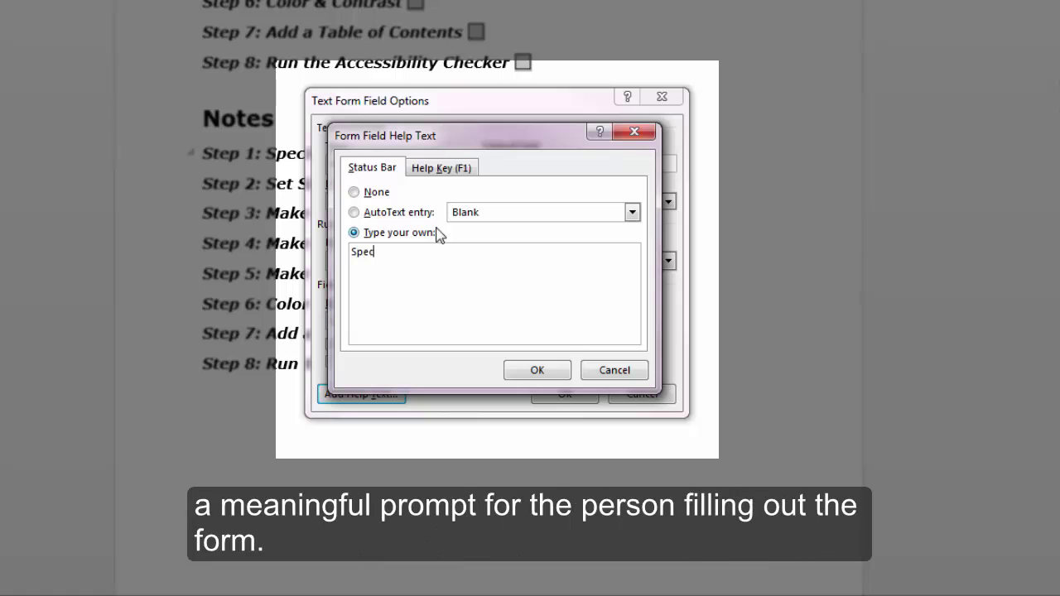
pyautogui.write('ify whether you have com')
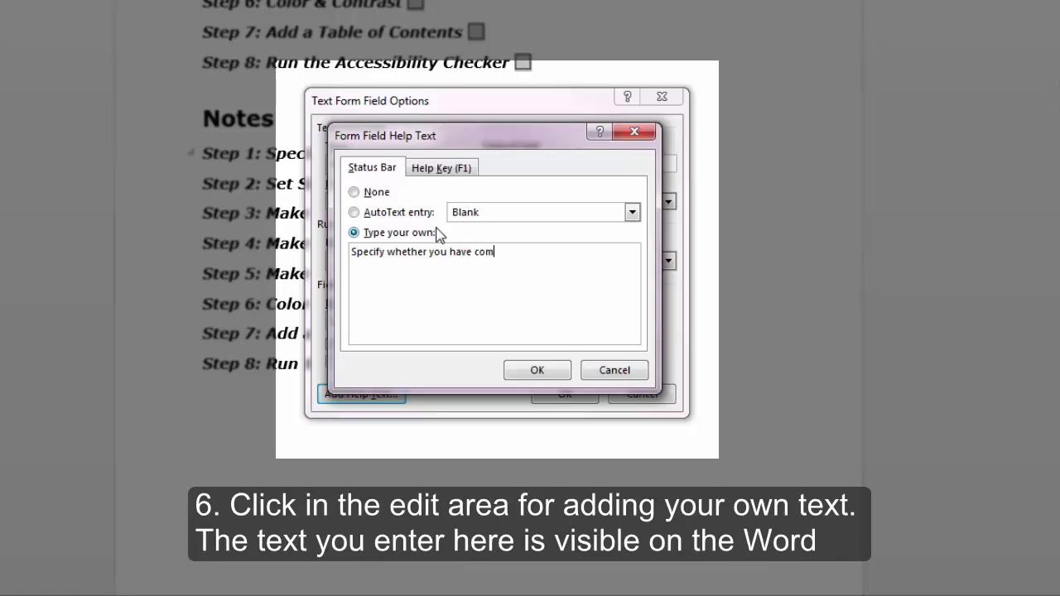
pyautogui.write('pleted this step and how ')
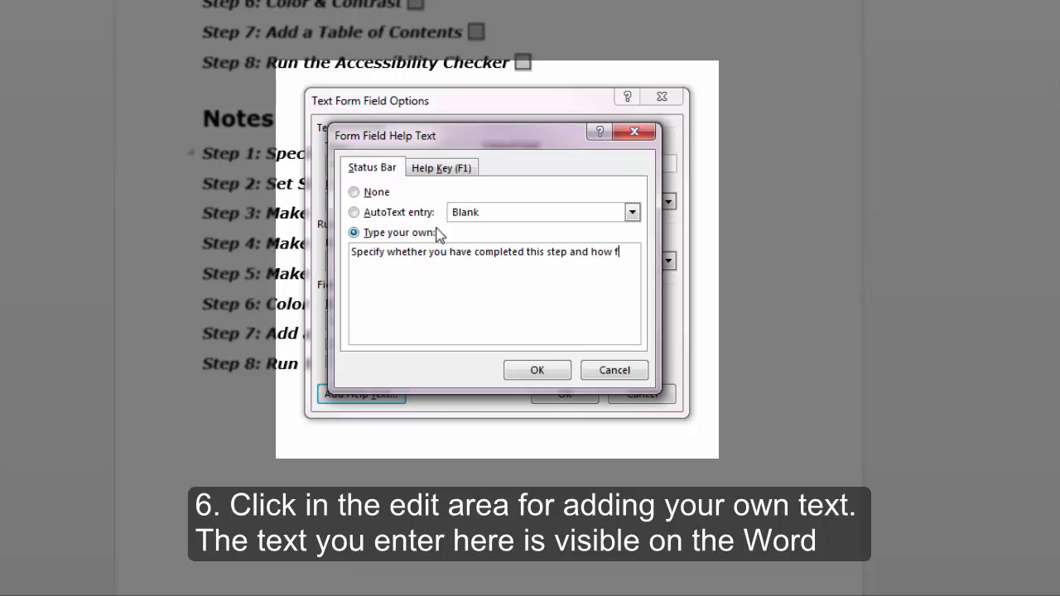
pyautogui.write('far alon')
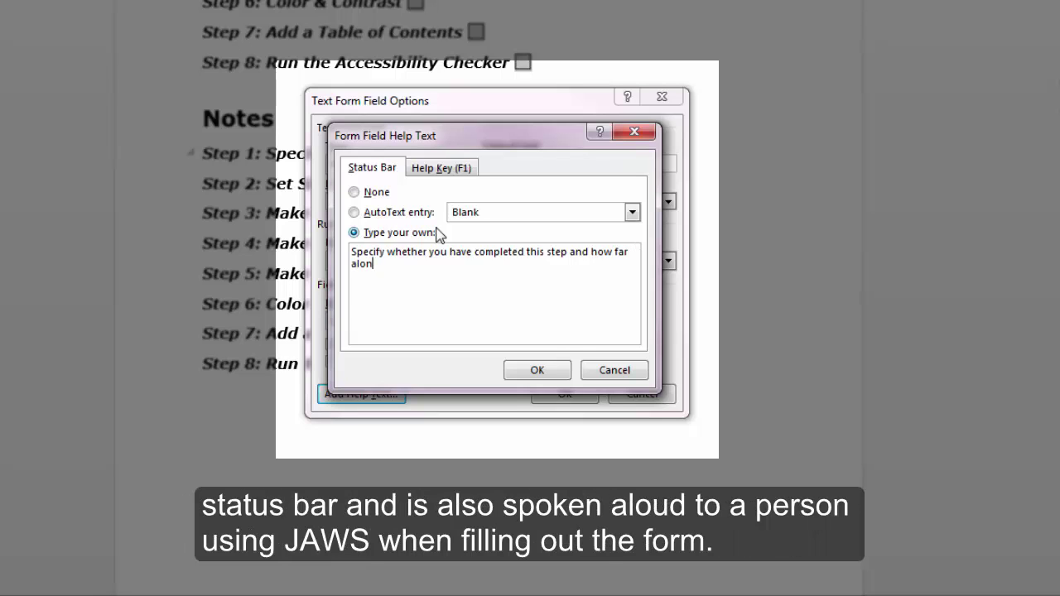
pyautogui.write('g you are.')
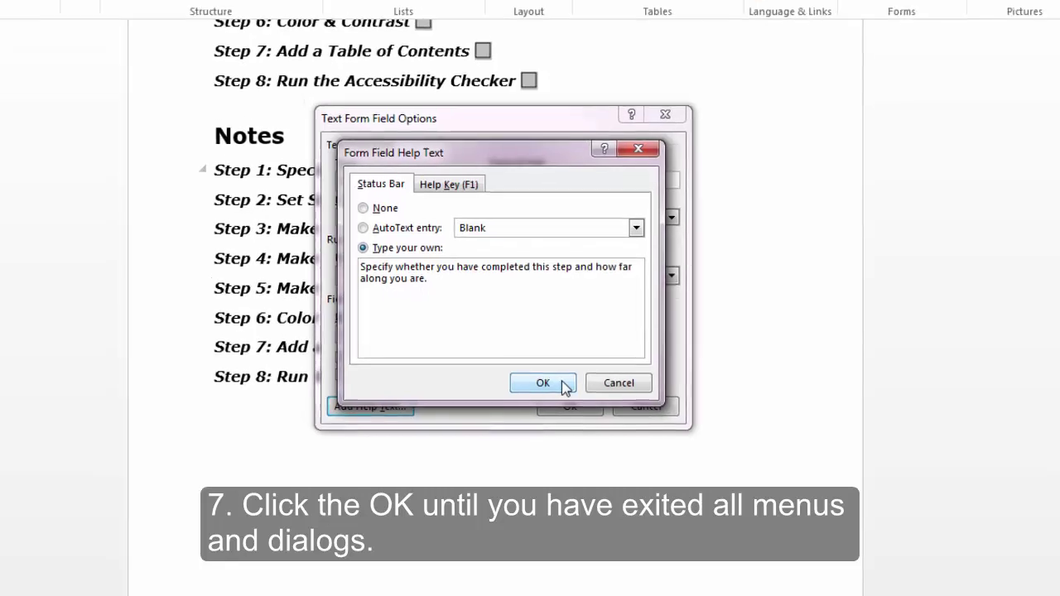
pyautogui.click(560, 374)
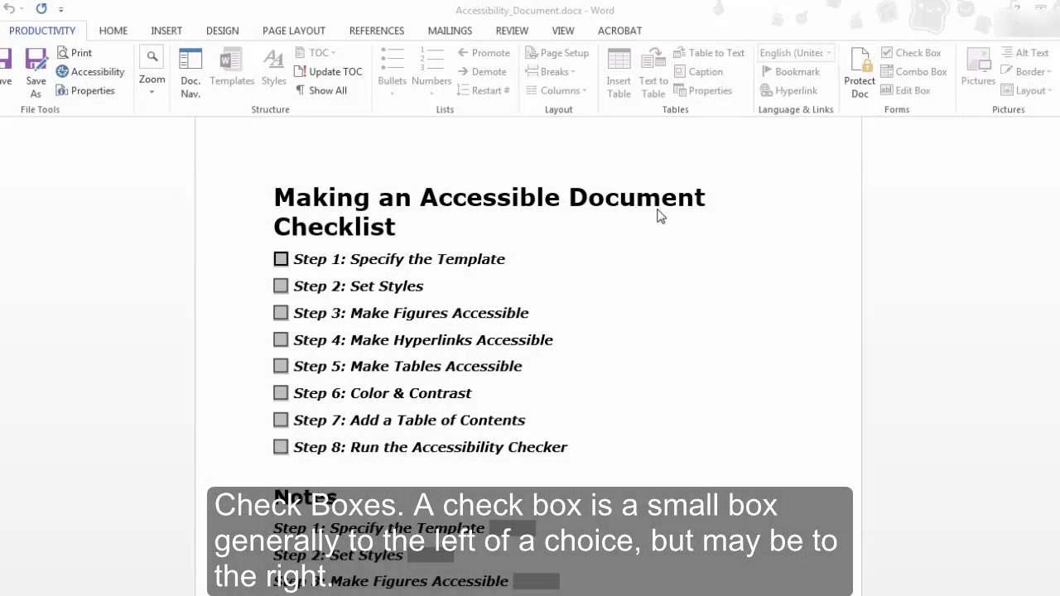
# Tick the check boxes for Steps 2, 3, 6 and 7.
pyautogui.click(285, 264)
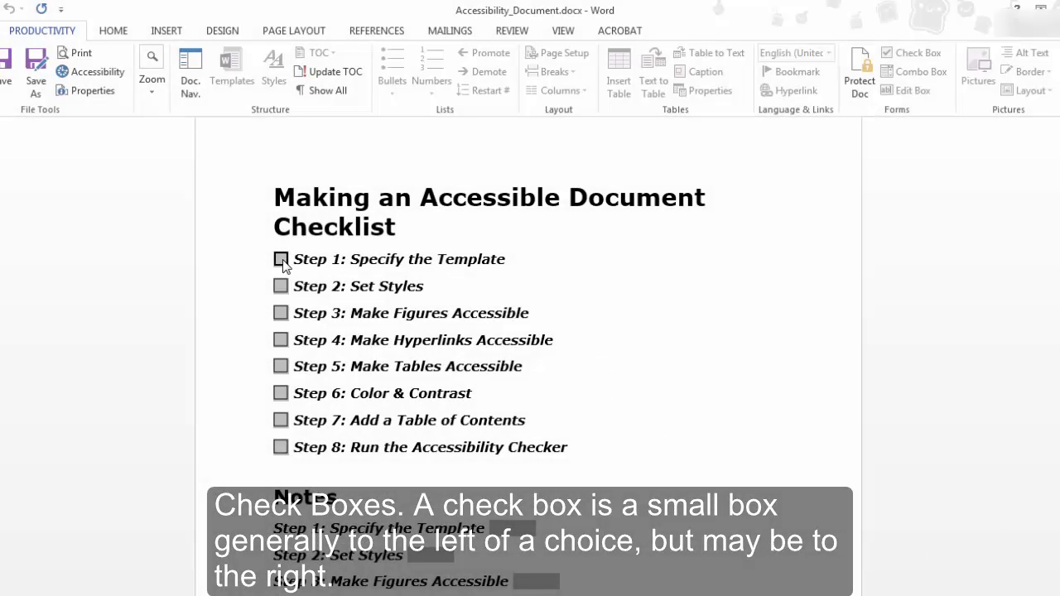
pyautogui.click(280, 285)
pyautogui.click(280, 315)
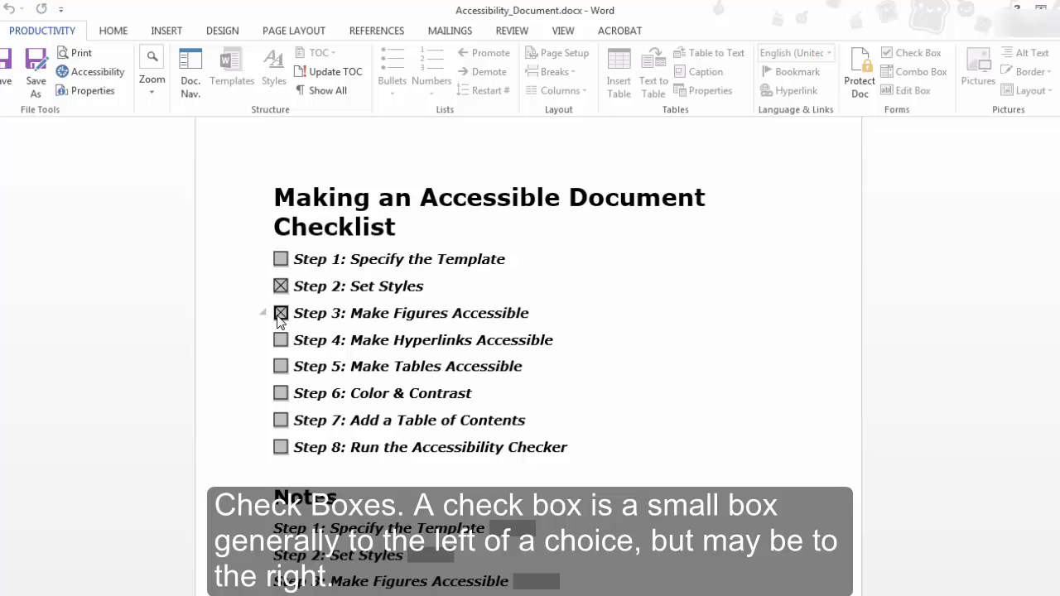
pyautogui.click(280, 394)
pyautogui.click(281, 421)
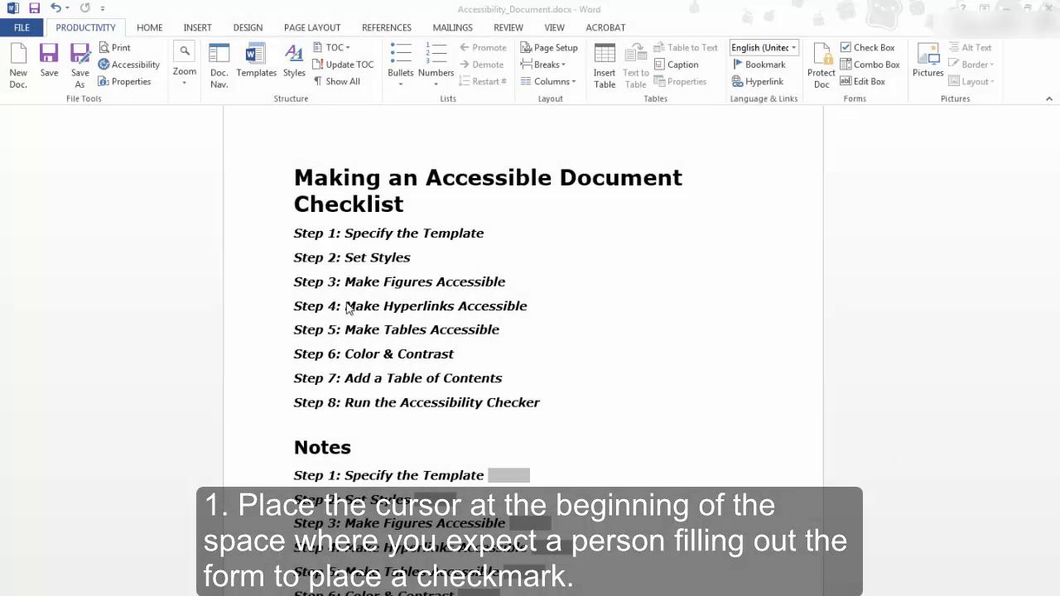
# Insert check-box form fields before Step 1 and Step 2.
pyautogui.click(299, 236)
pyautogui.doubleClick(299, 236)
pyautogui.click(299, 236)
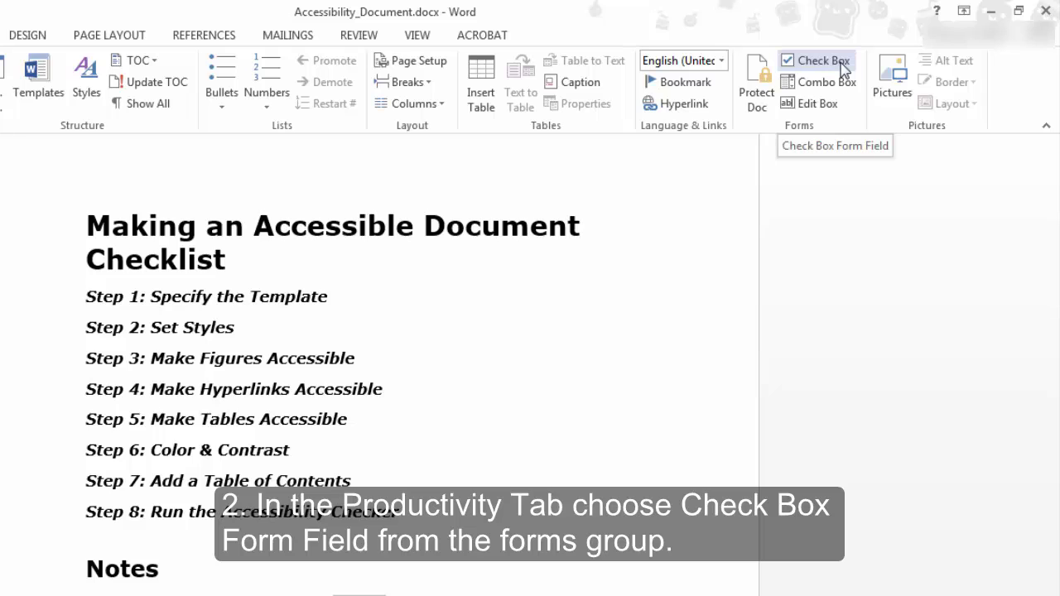
pyautogui.click(843, 67)
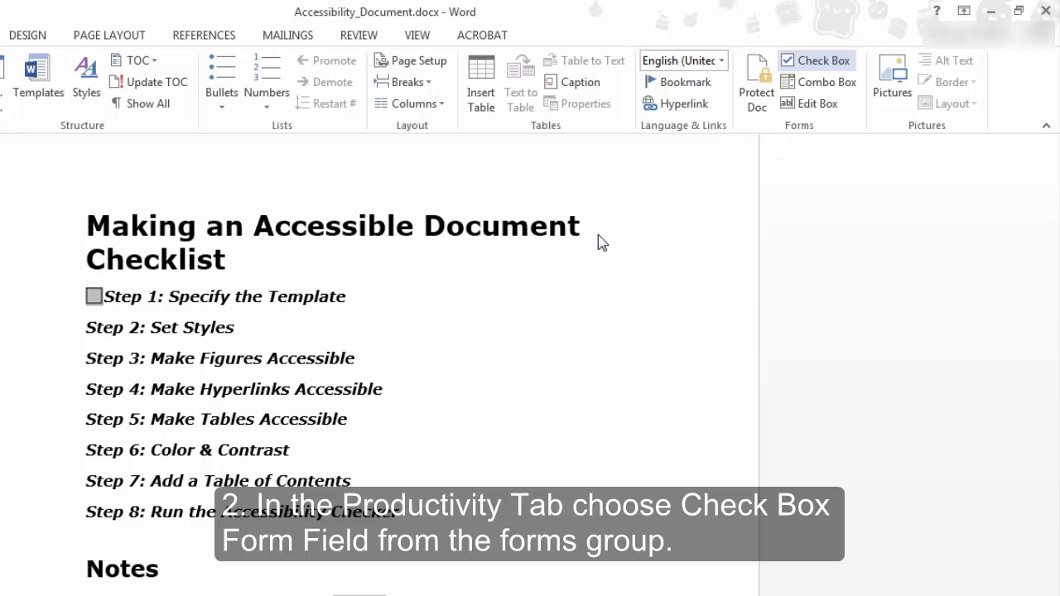
pyautogui.click(87, 328)
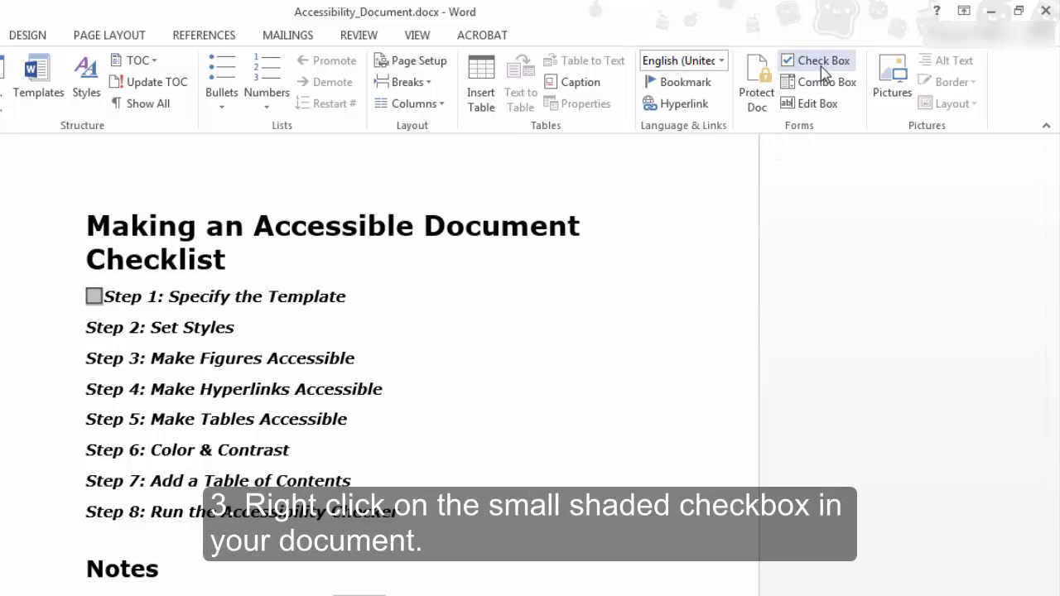
pyautogui.click(815, 61)
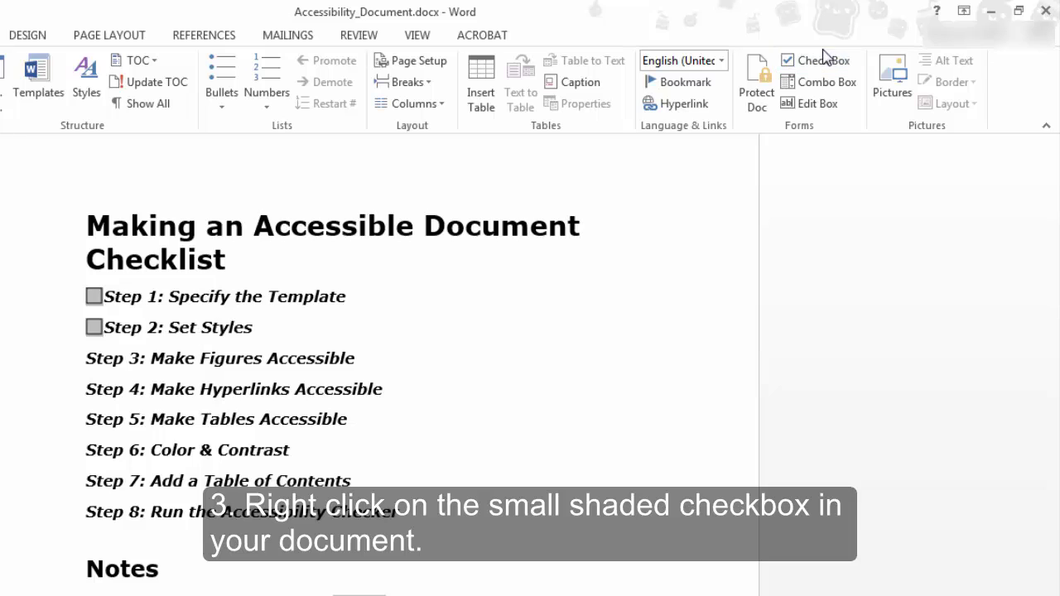
# Rename the Step 1 check box's bookmark from Check1 to SpecifyTheTemplate.
pyautogui.rightClick(91, 297)
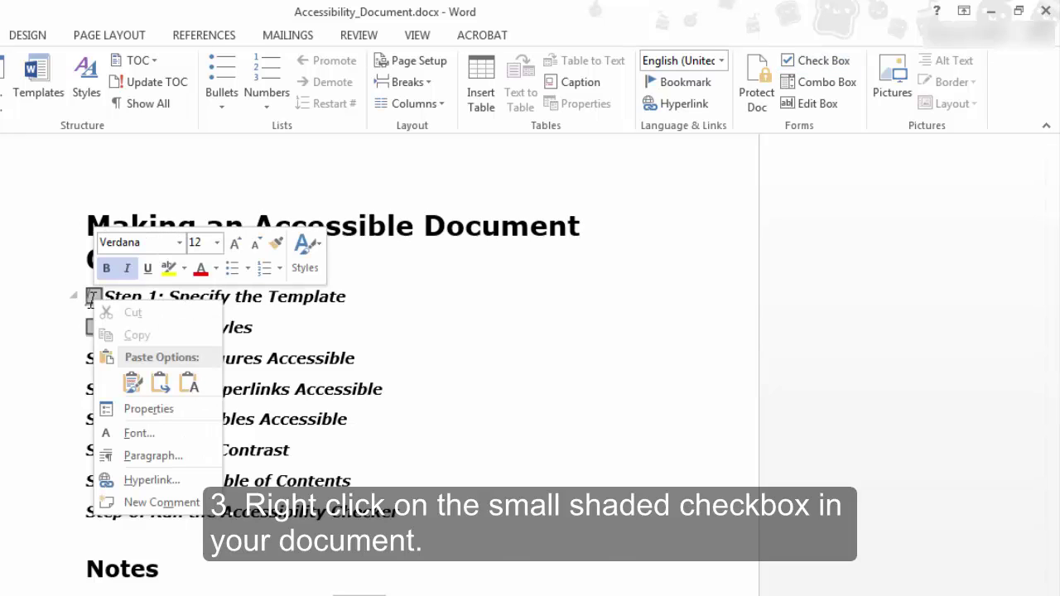
pyautogui.click(148, 410)
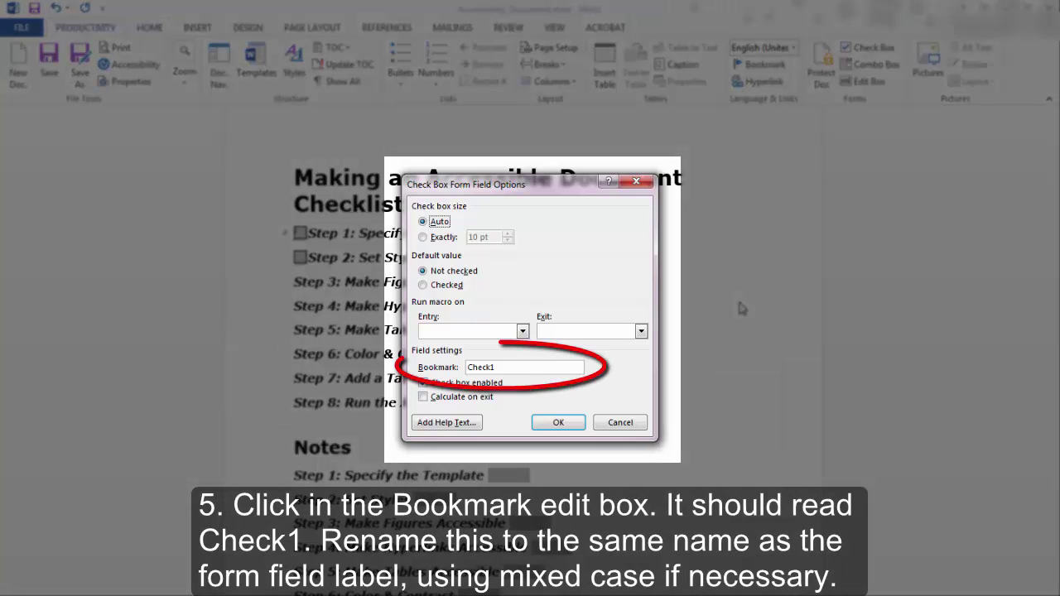
pyautogui.click(529, 370)
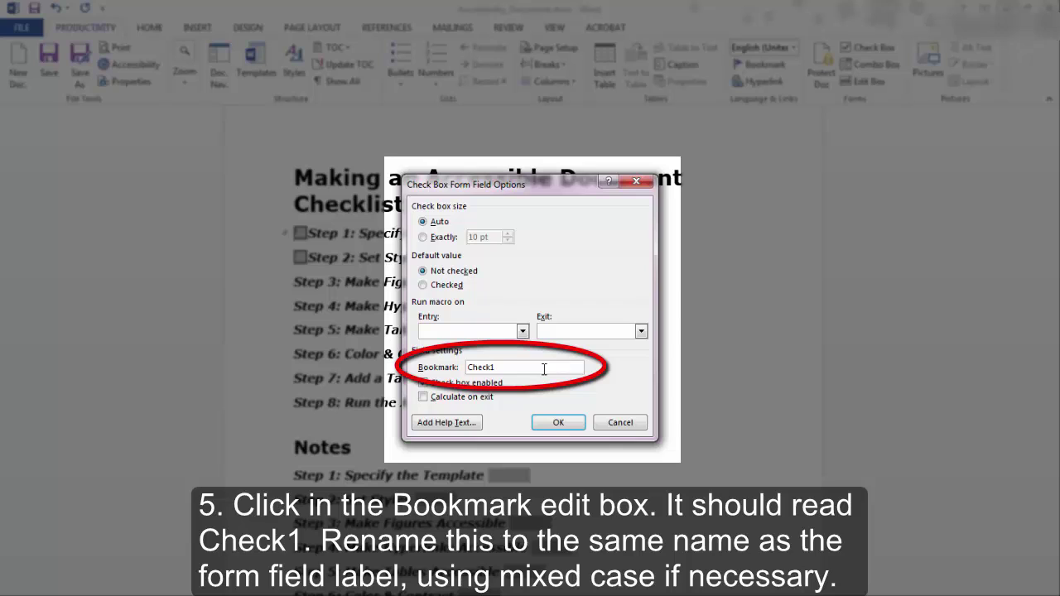
pyautogui.press('BackSpace')
pyautogui.press('BackSpace')
pyautogui.press('BackSpace')
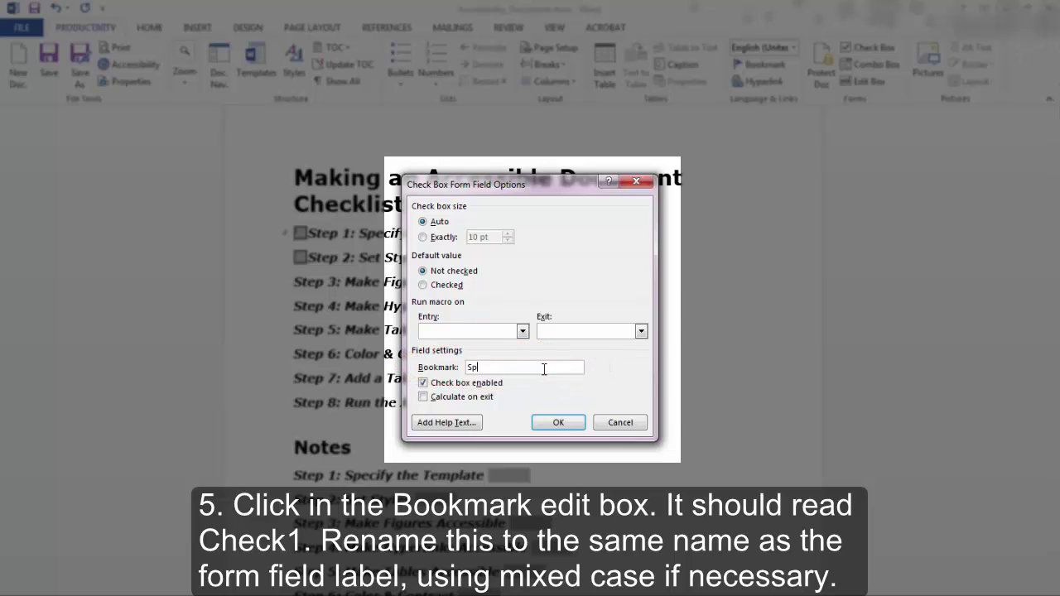
pyautogui.write('ecifyT')
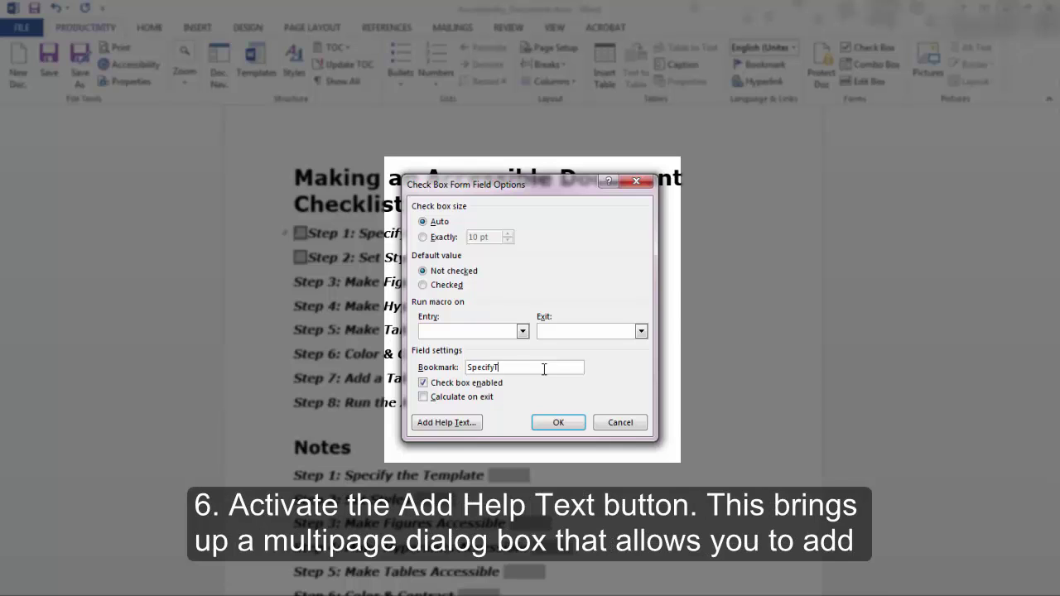
pyautogui.write('heTemplate')
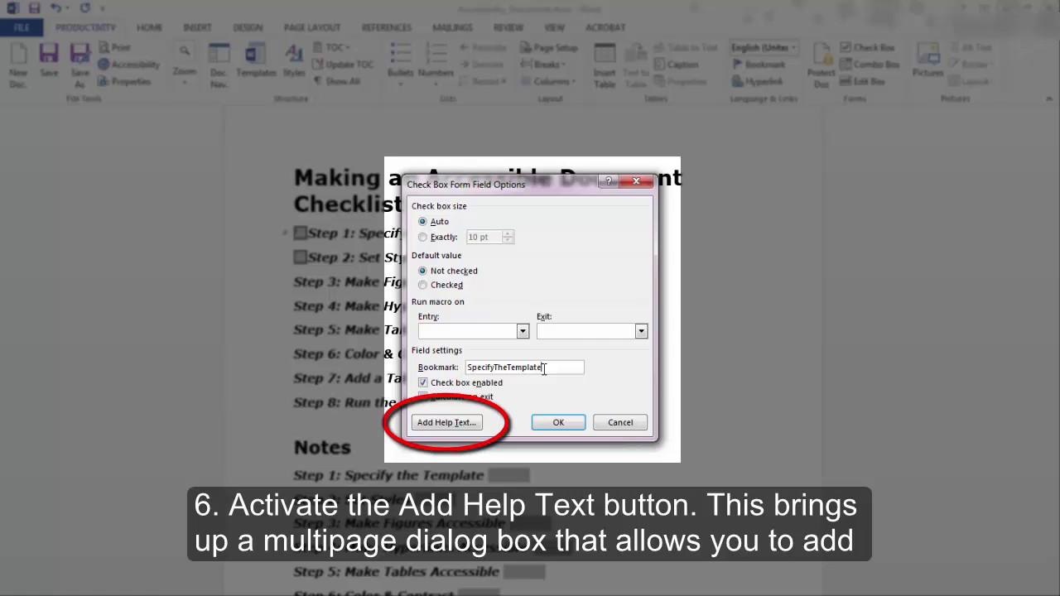
# Give the check box the status-bar help text 'Check when you complete this step.' and confirm.
pyautogui.click(463, 429)
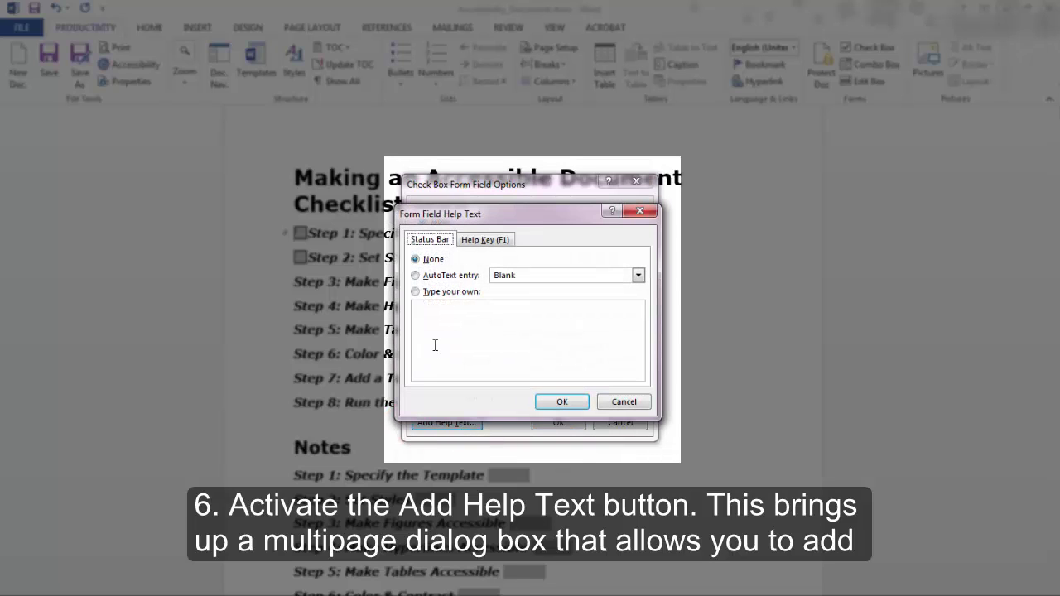
pyautogui.click(551, 318)
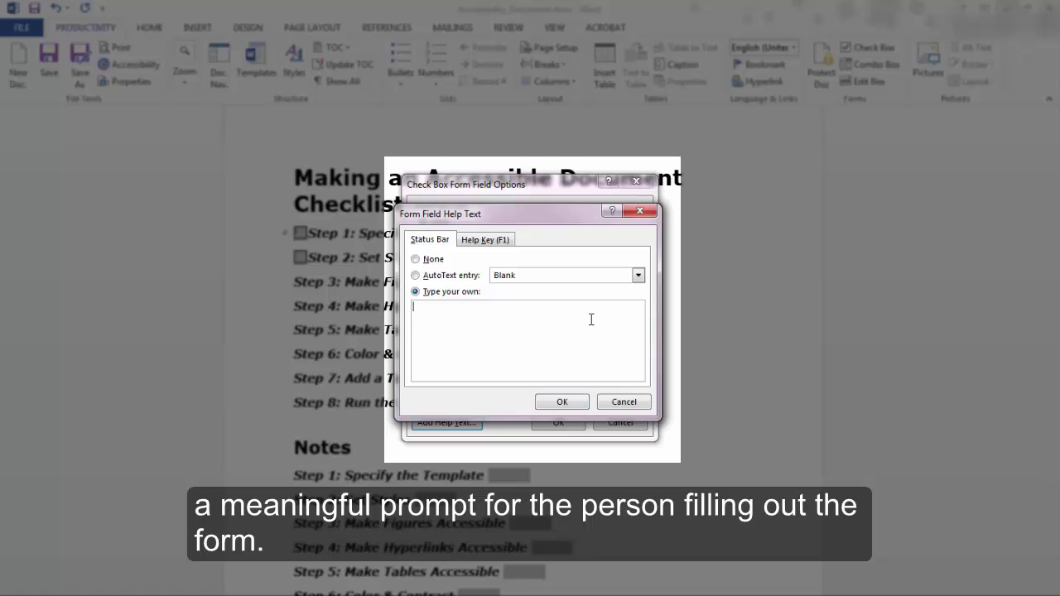
pyautogui.write('Check when ')
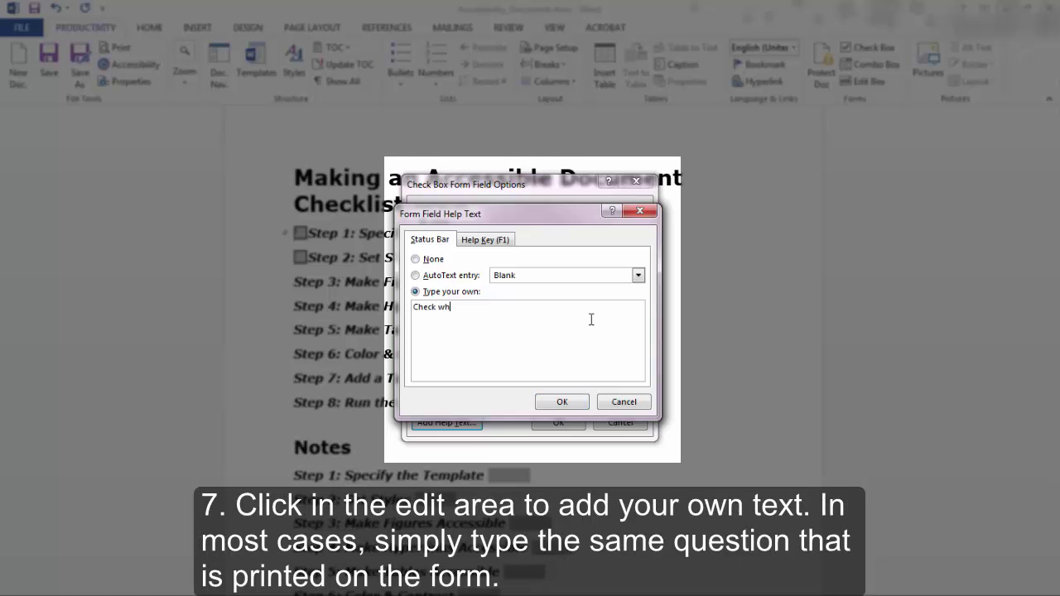
pyautogui.write('complete')
pyautogui.press('BackSpace')
pyautogui.press('BackSpace')
pyautogui.press('BackSpace')
pyautogui.press('BackSpace')
pyautogui.press('BackSpace')
pyautogui.press('BackSpace')
pyautogui.press('BackSpace')
pyautogui.write('you complete this step.')
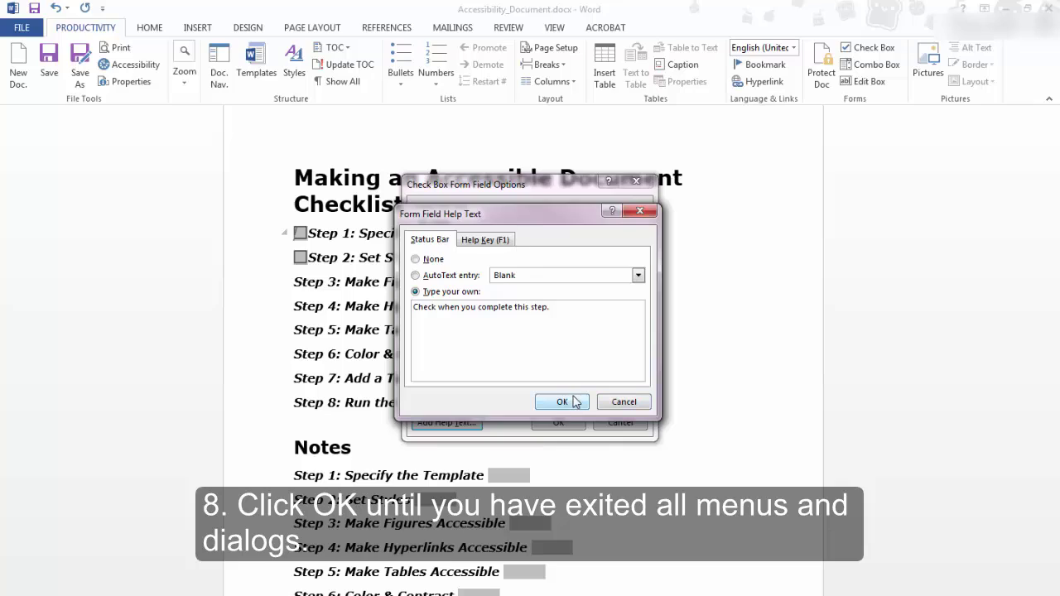
pyautogui.click(576, 401)
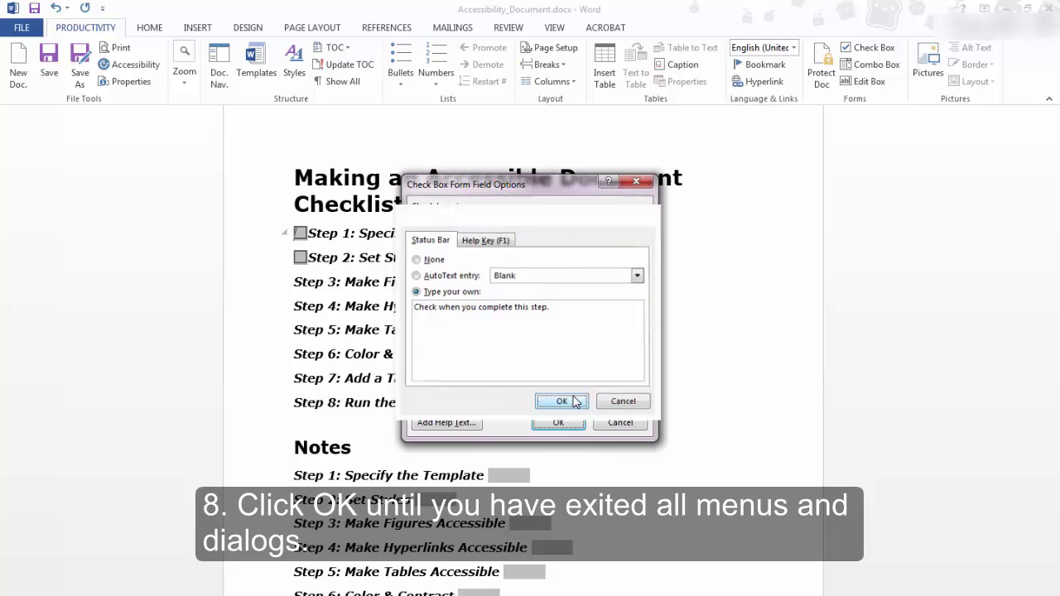
pyautogui.click(571, 431)
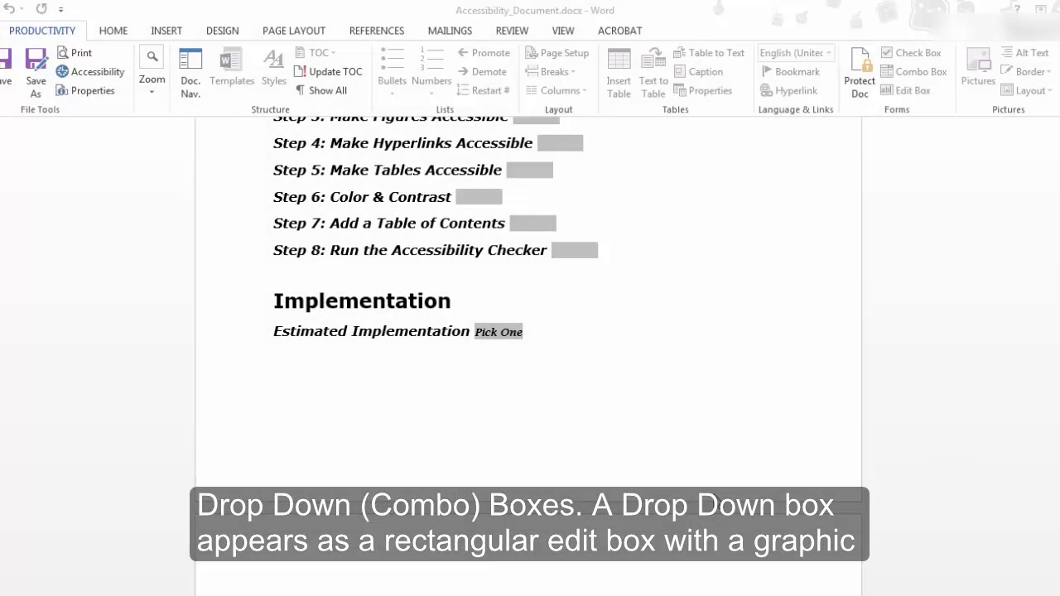
pyautogui.click(523, 338)
pyautogui.click(527, 332)
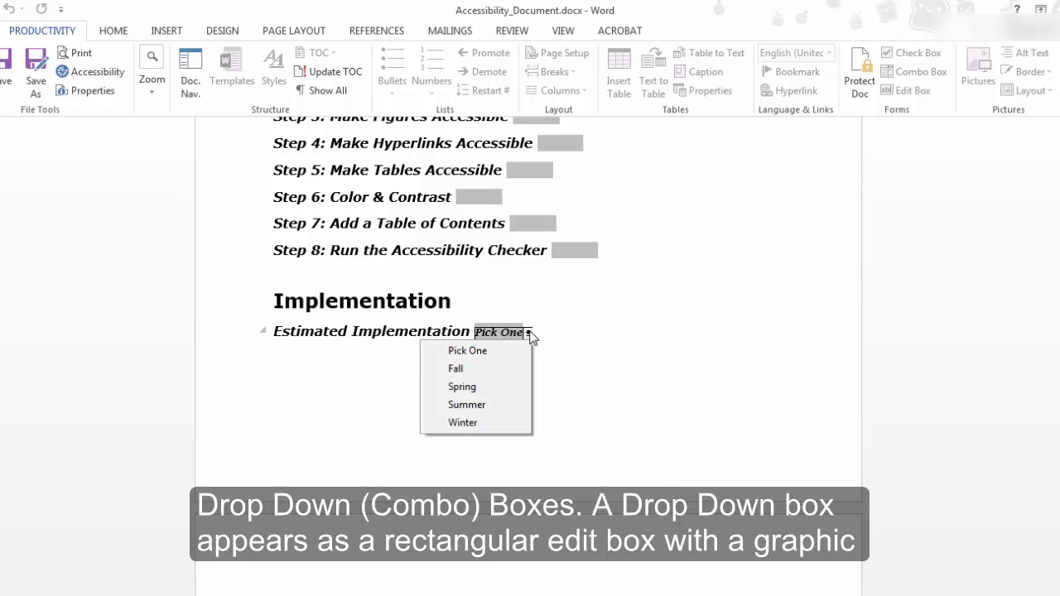
pyautogui.click(495, 404)
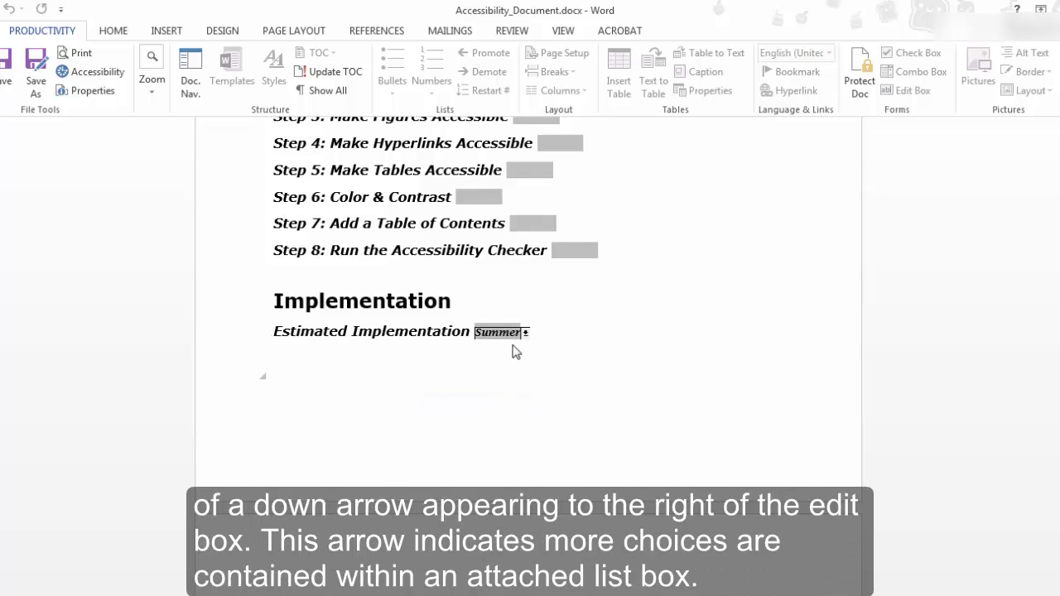
pyautogui.click(525, 332)
pyautogui.click(487, 420)
pyautogui.scroll(2, 528, 407)
pyautogui.scroll(-2, 563, 407)
pyautogui.click(495, 337)
pyautogui.click(515, 334)
pyautogui.click(515, 334)
pyautogui.click(504, 351)
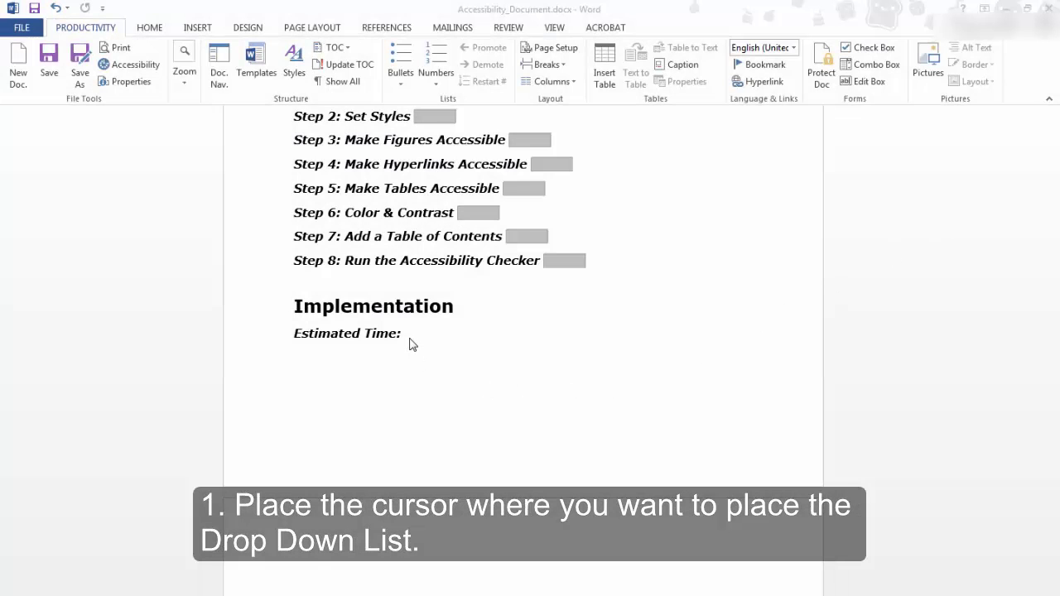
# Insert a drop-down form field after 'Estimated Time:' in the Implementation section.
pyautogui.click(410, 338)
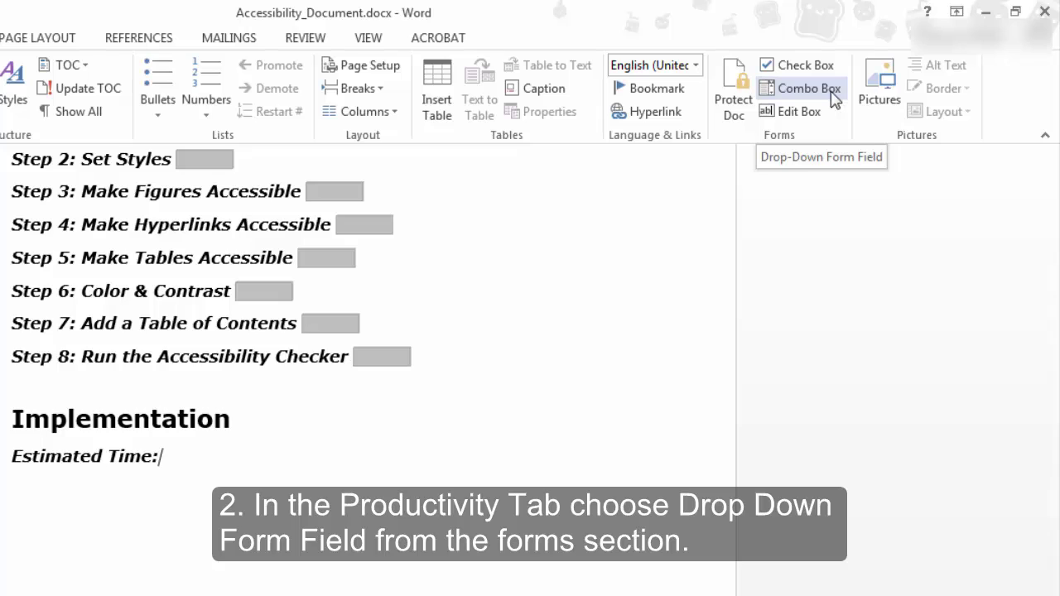
pyautogui.click(833, 99)
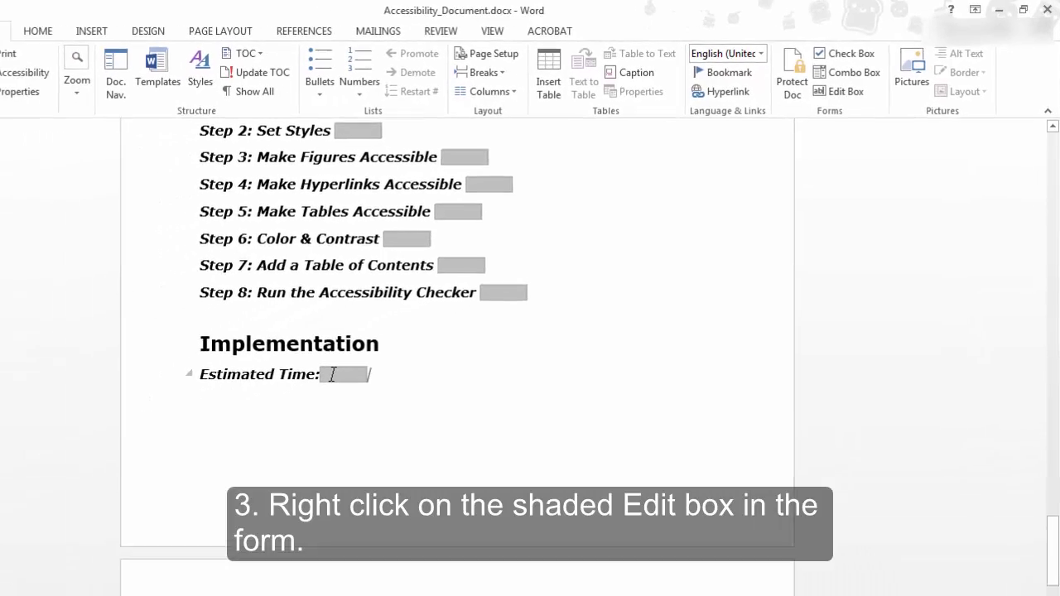
pyautogui.rightClick(332, 375)
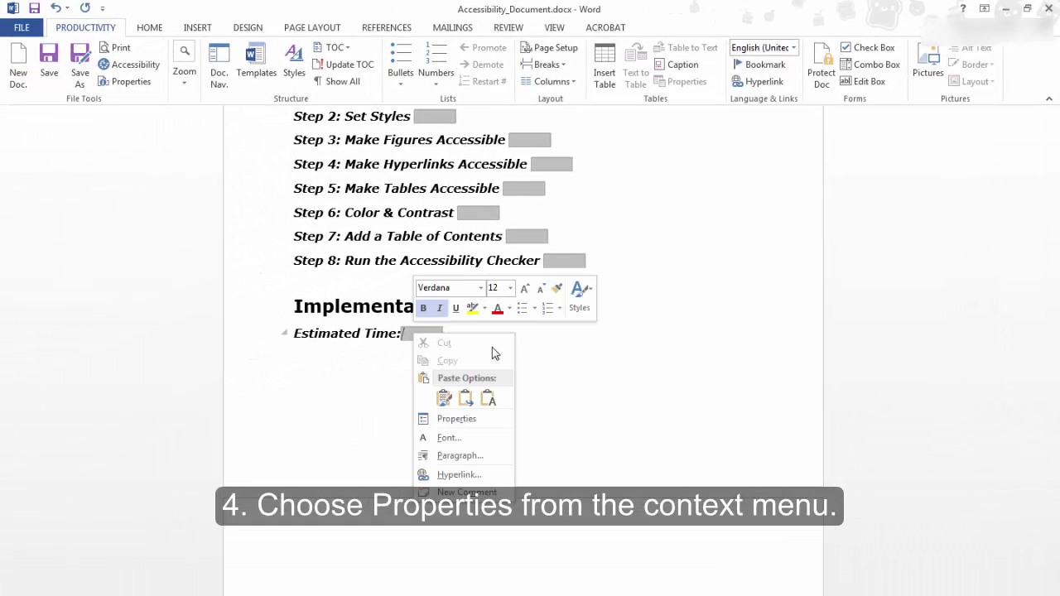
# Add Fall, Spring, Summer and Winter as the drop-down's items.
pyautogui.click(462, 419)
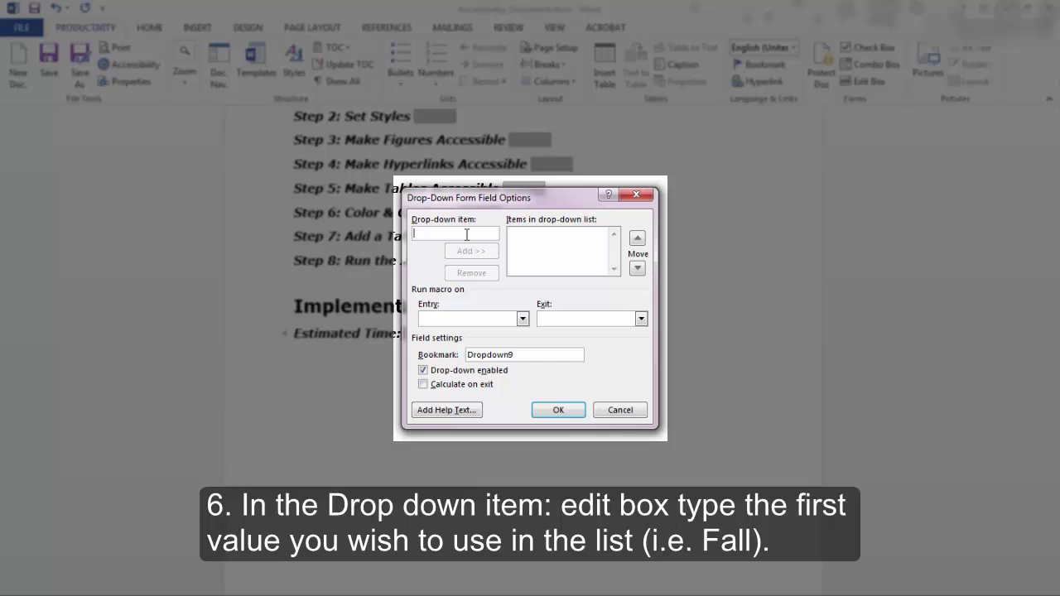
pyautogui.write('F')
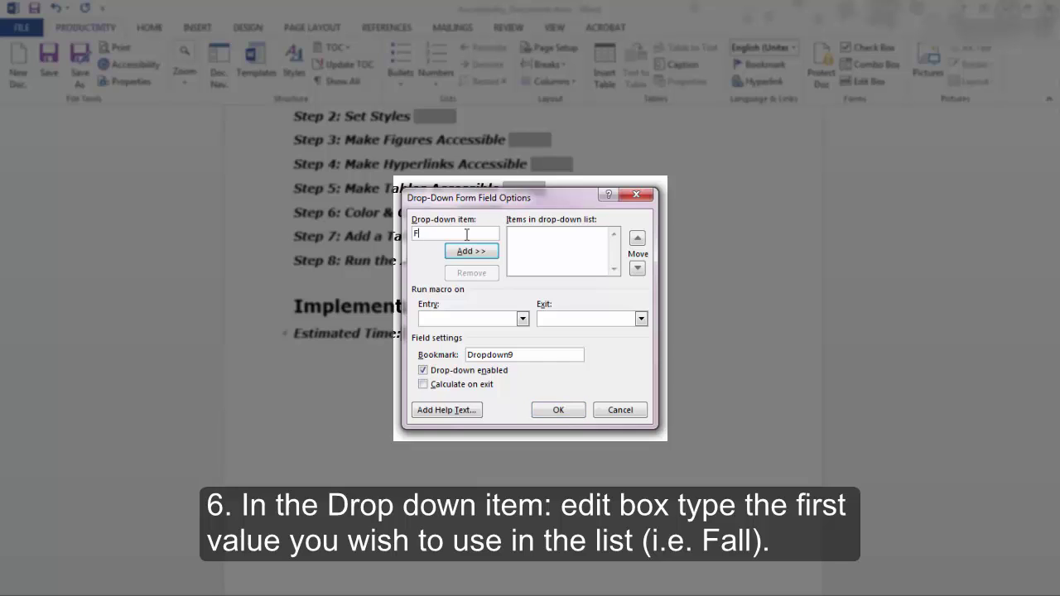
pyautogui.write('all')
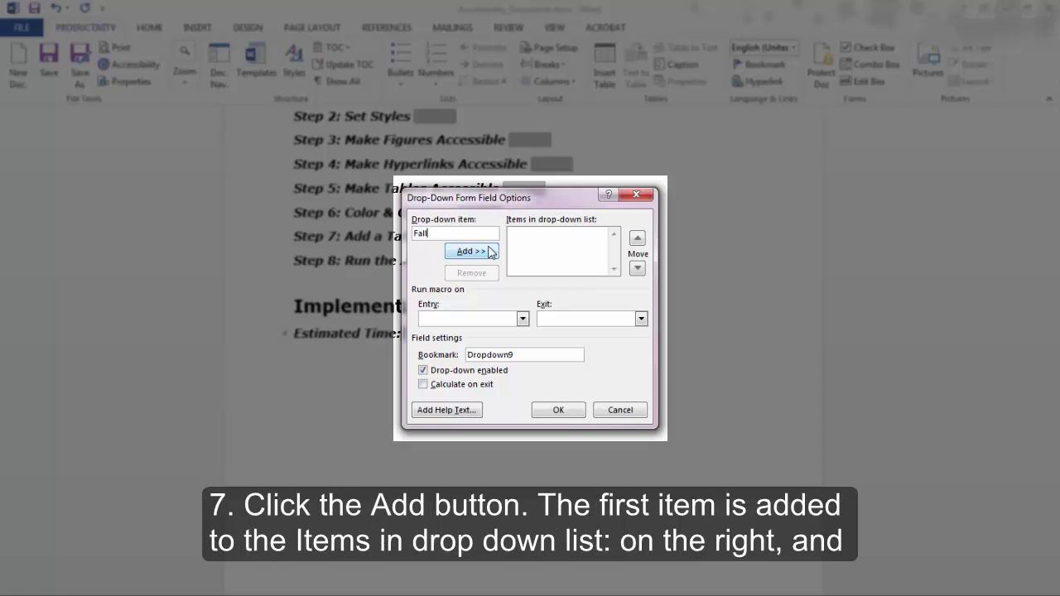
pyautogui.click(490, 252)
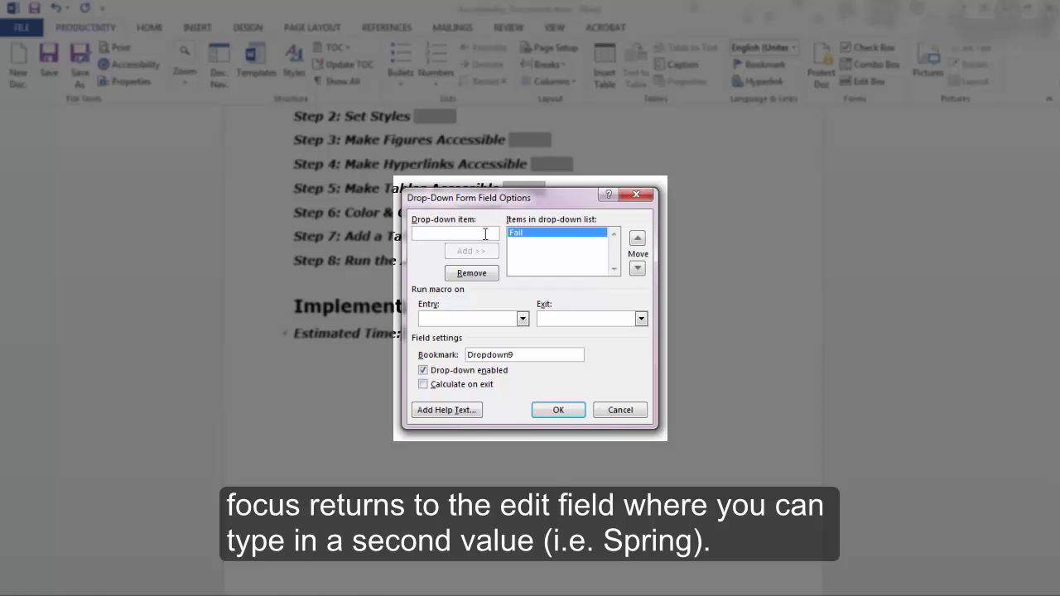
pyautogui.write('Spring')
pyautogui.press('Return')
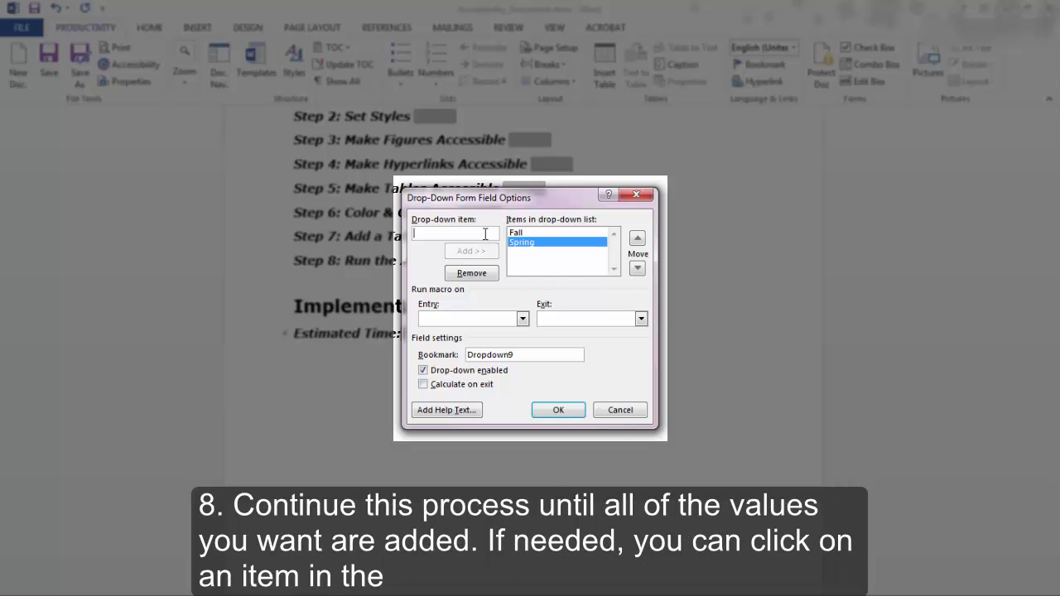
pyautogui.write('Summer')
pyautogui.press('Return')
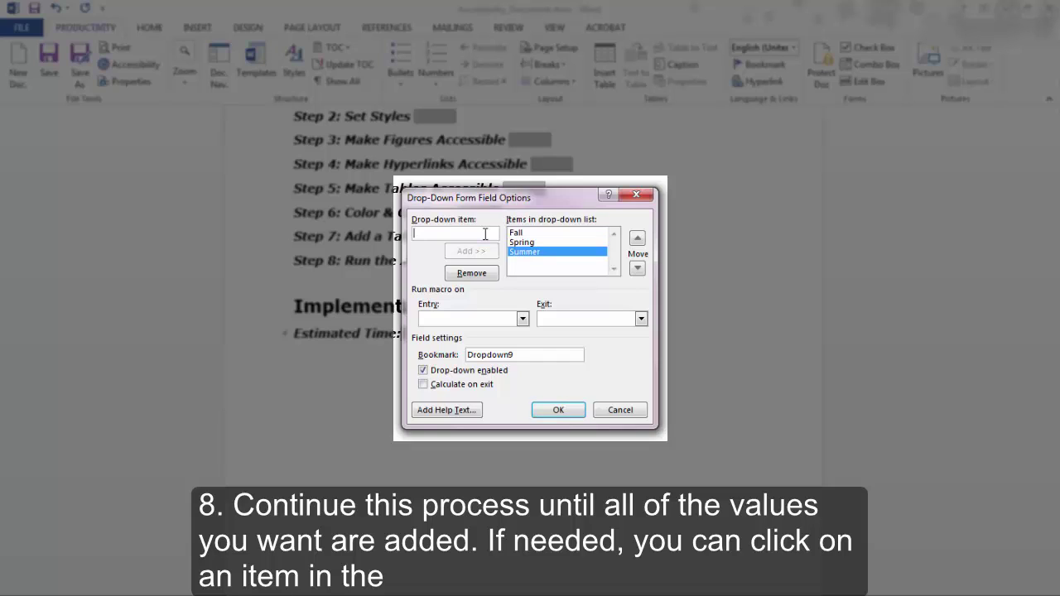
pyautogui.write('Winter')
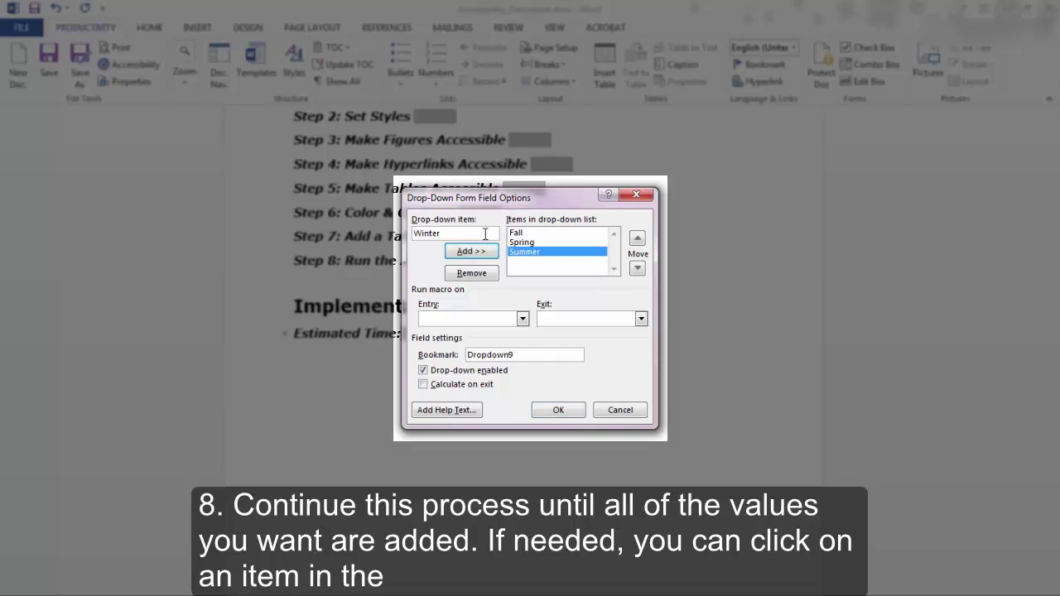
pyautogui.press('Return')
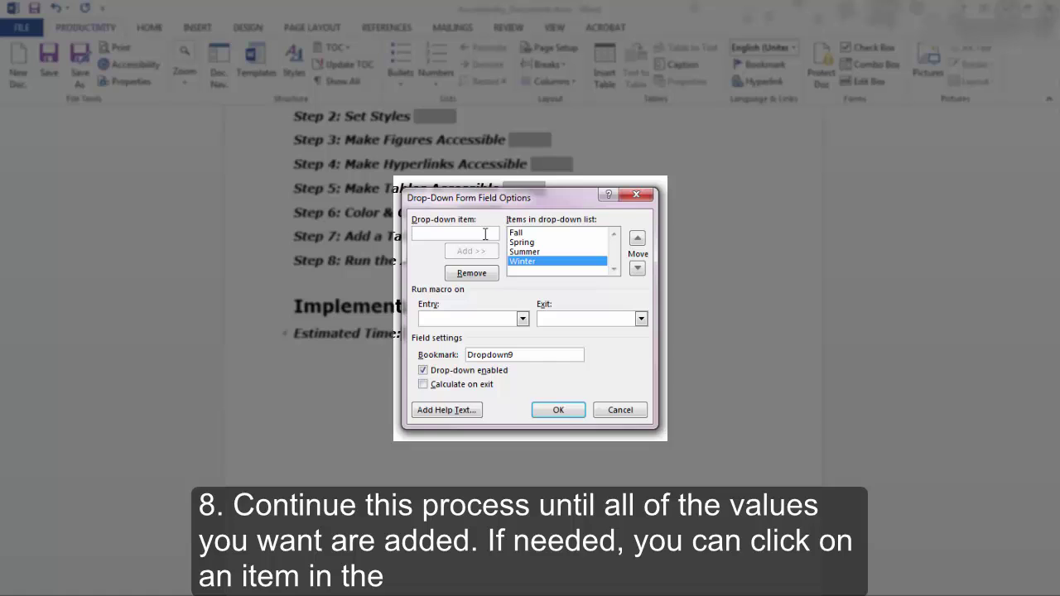
# Move Summer to the bottom of the list, after Winter.
pyautogui.click(530, 244)
pyautogui.click(523, 251)
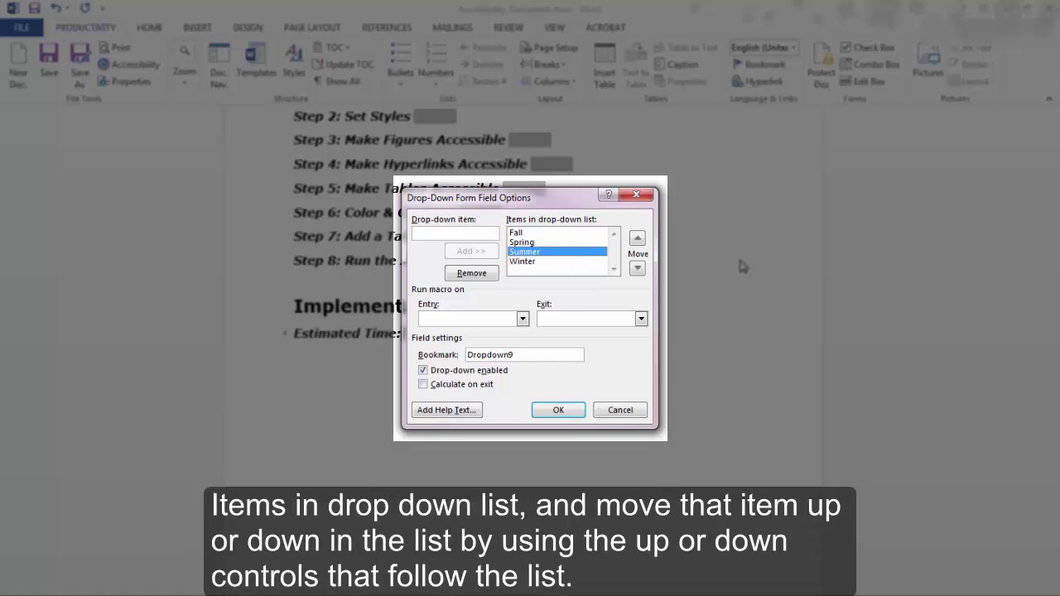
pyautogui.click(637, 238)
pyautogui.click(637, 238)
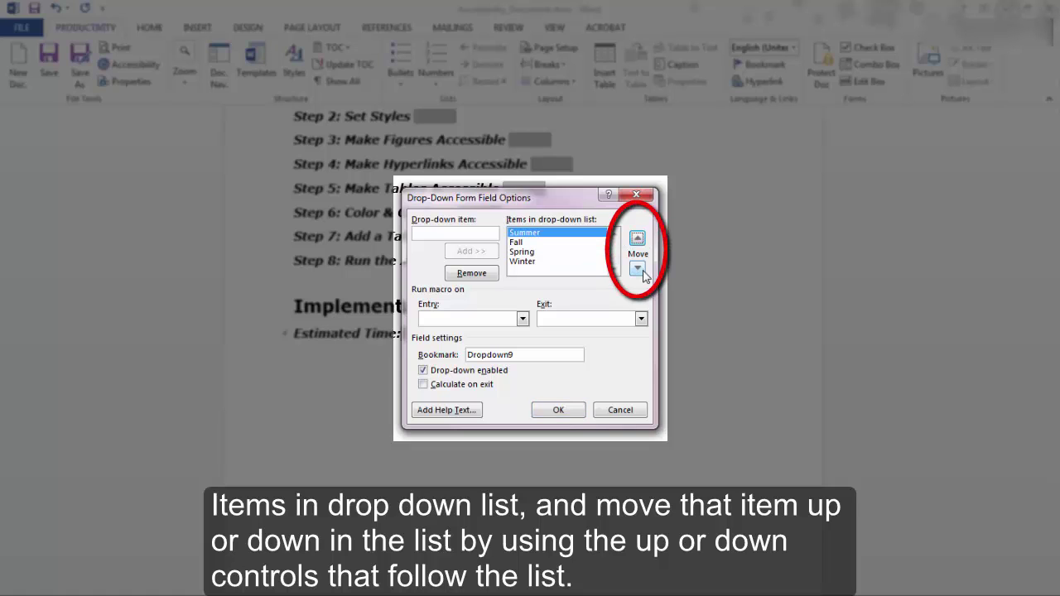
pyautogui.click(636, 268)
pyautogui.click(637, 267)
pyautogui.click(637, 268)
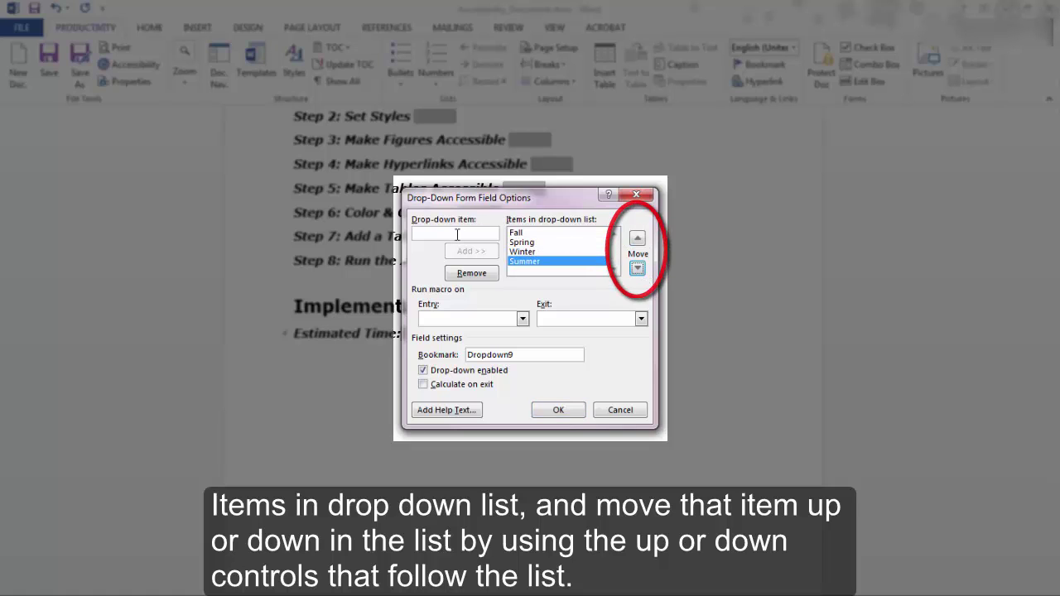
# Add 'Pick One' and move it to the top as the default choice.
pyautogui.click(454, 235)
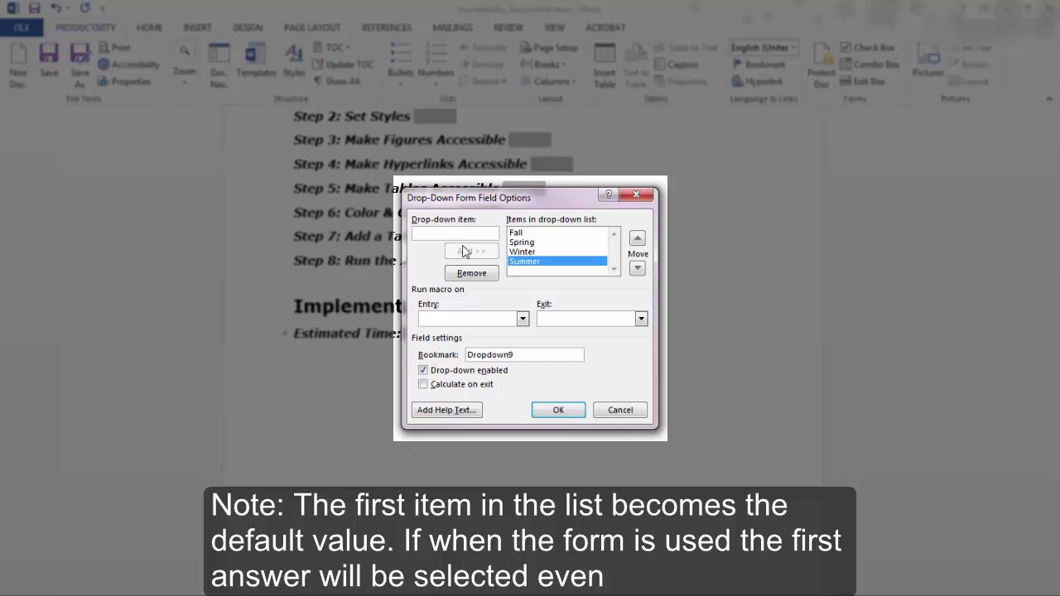
pyautogui.write('Pick ')
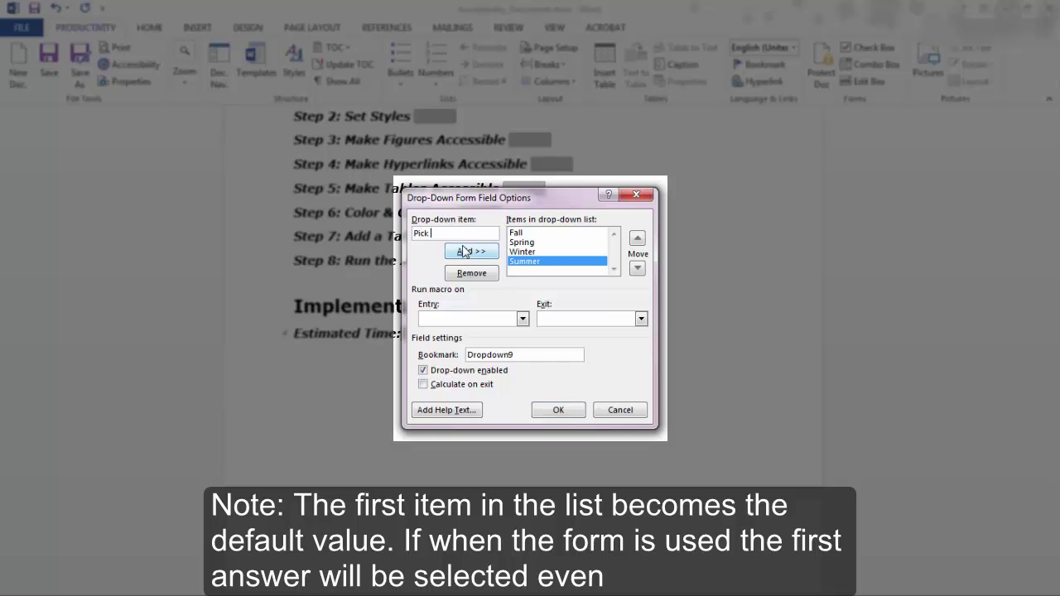
pyautogui.write('One')
pyautogui.click(449, 256)
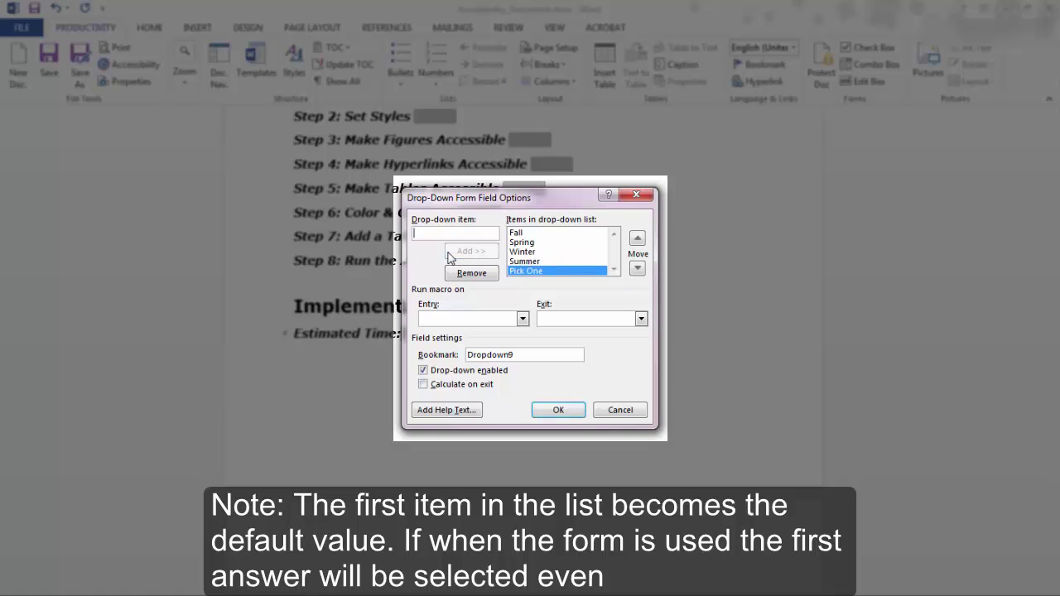
pyautogui.click(636, 239)
pyautogui.click(637, 239)
pyautogui.click(637, 239)
pyautogui.click(637, 239)
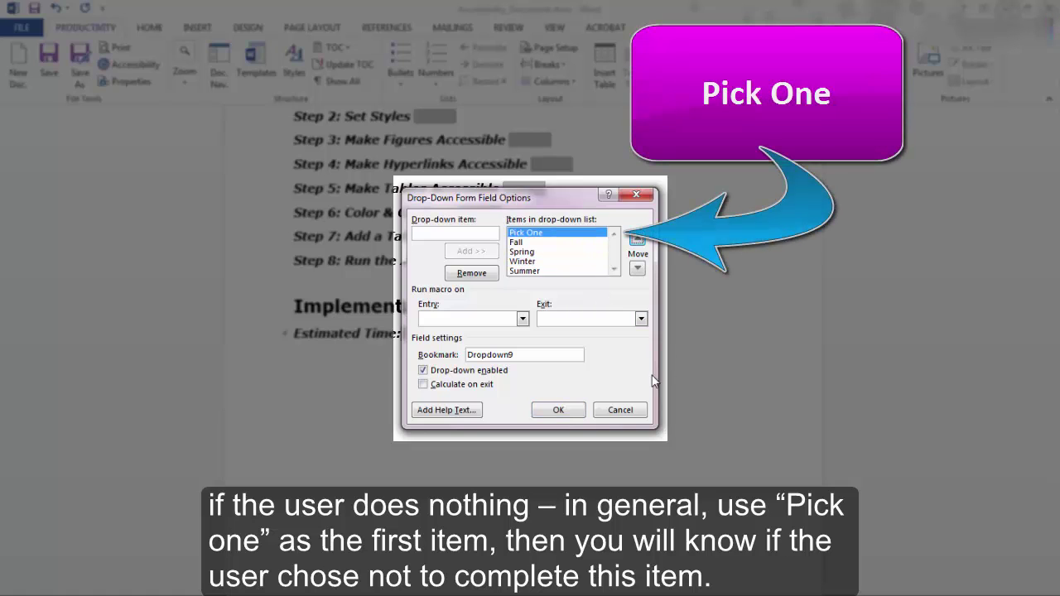
pyautogui.click(522, 355)
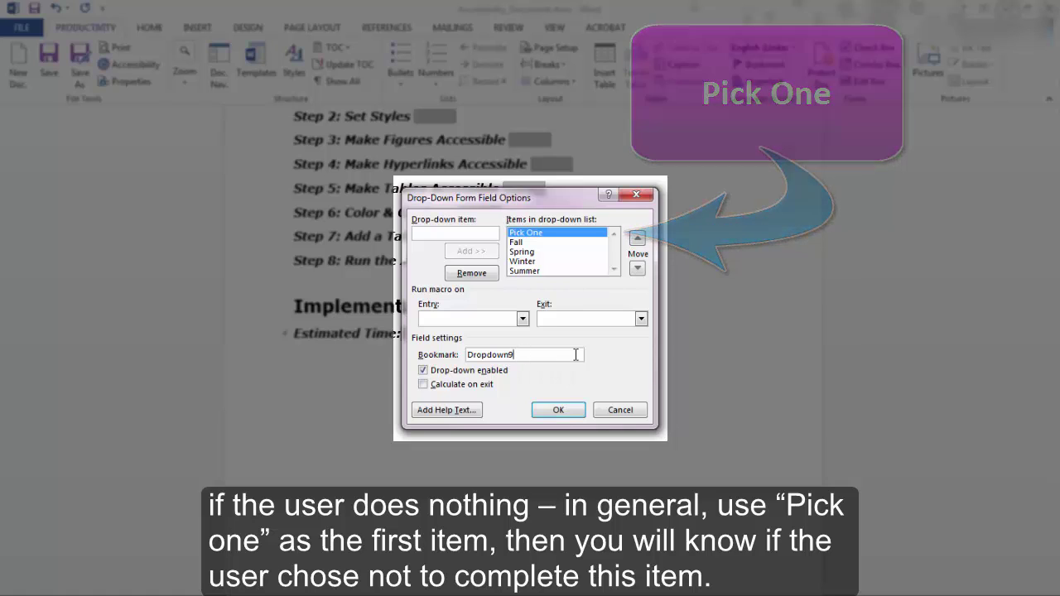
# Rename the drop-down's bookmark from Dropdown9 to EstimatedTime.
pyautogui.moveTo(536, 355); pyautogui.dragTo(466, 354)
pyautogui.press('BackSpace')
pyautogui.write('Esti')
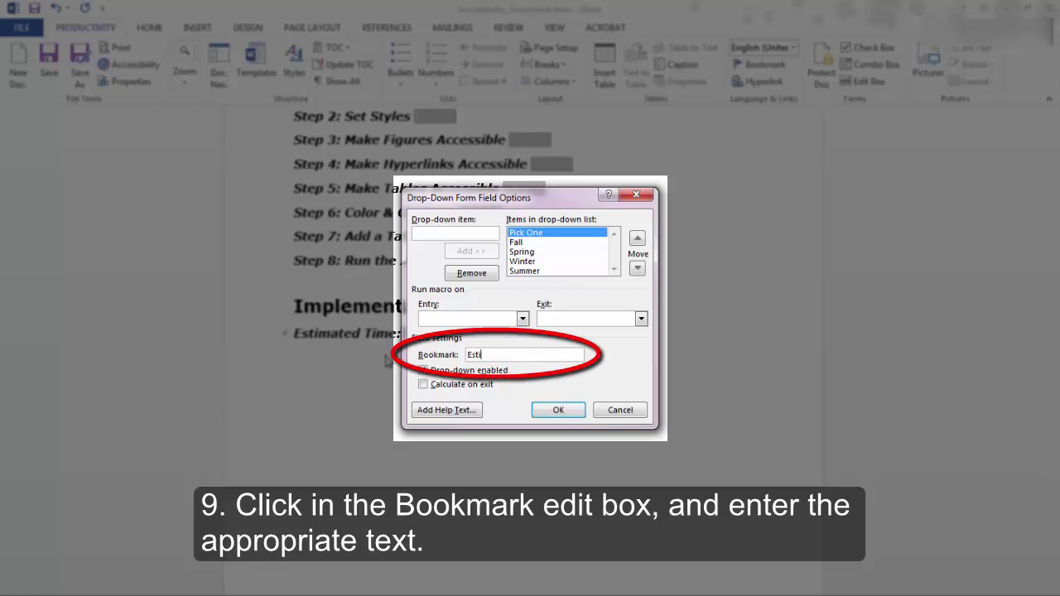
pyautogui.write('matedTime')
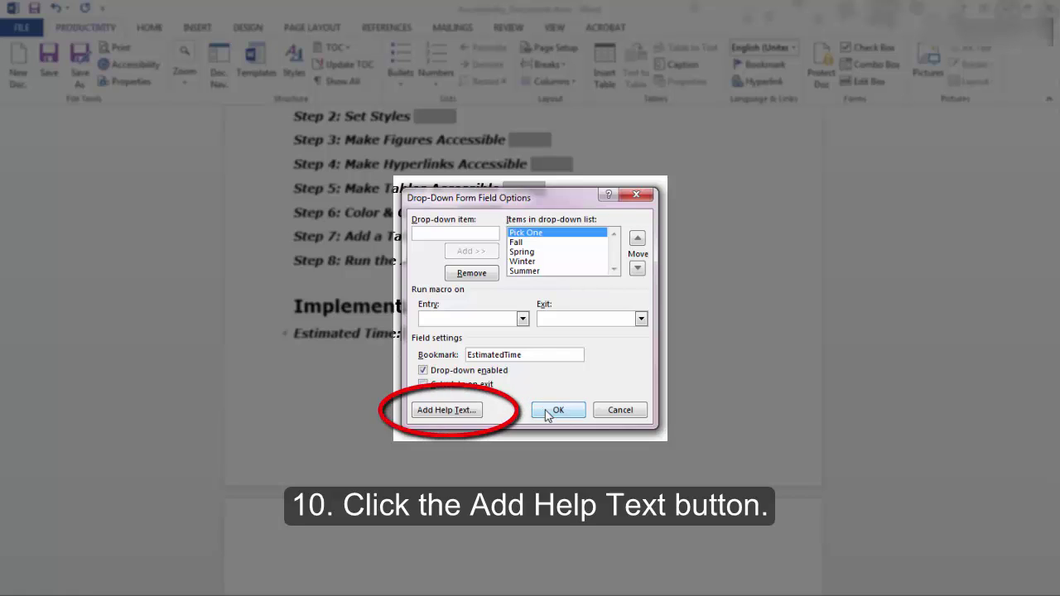
# Enter the custom status-bar help text 'When will it be implemented?'.
pyautogui.click(466, 410)
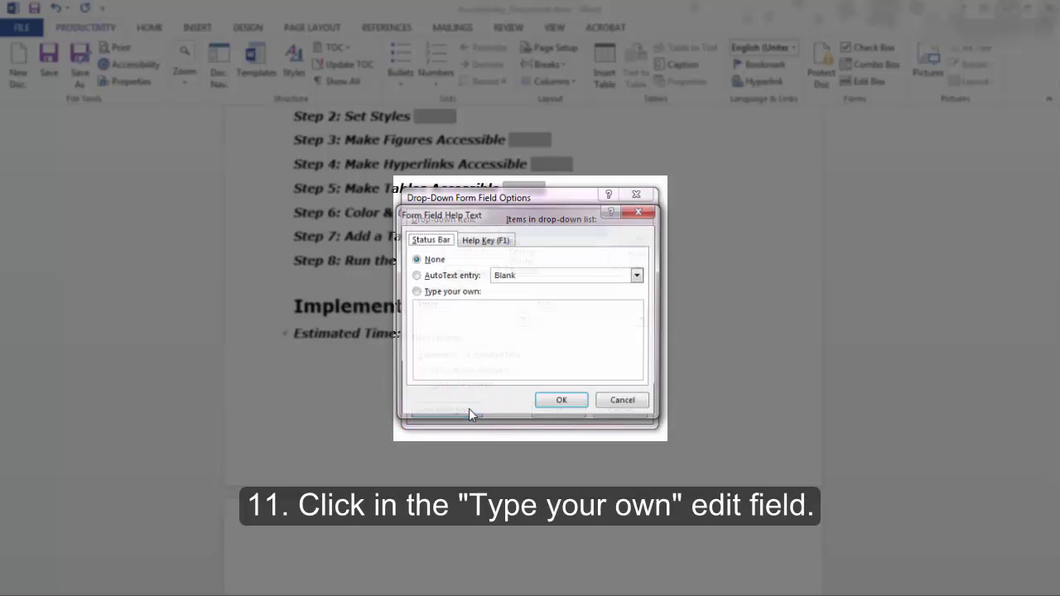
pyautogui.click(486, 338)
pyautogui.write('When will it be implemen')
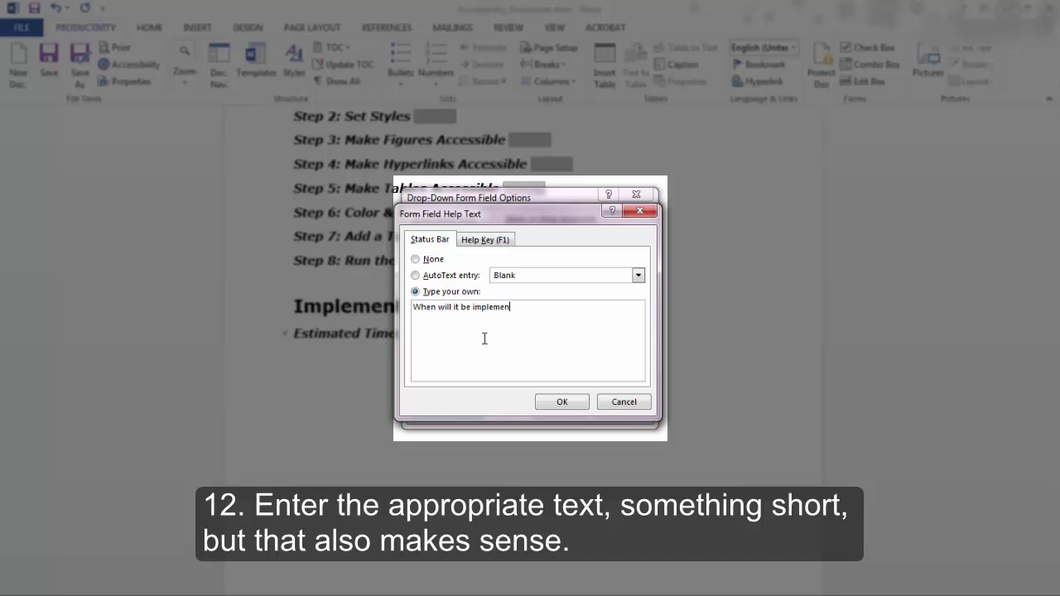
pyautogui.write('ted?')
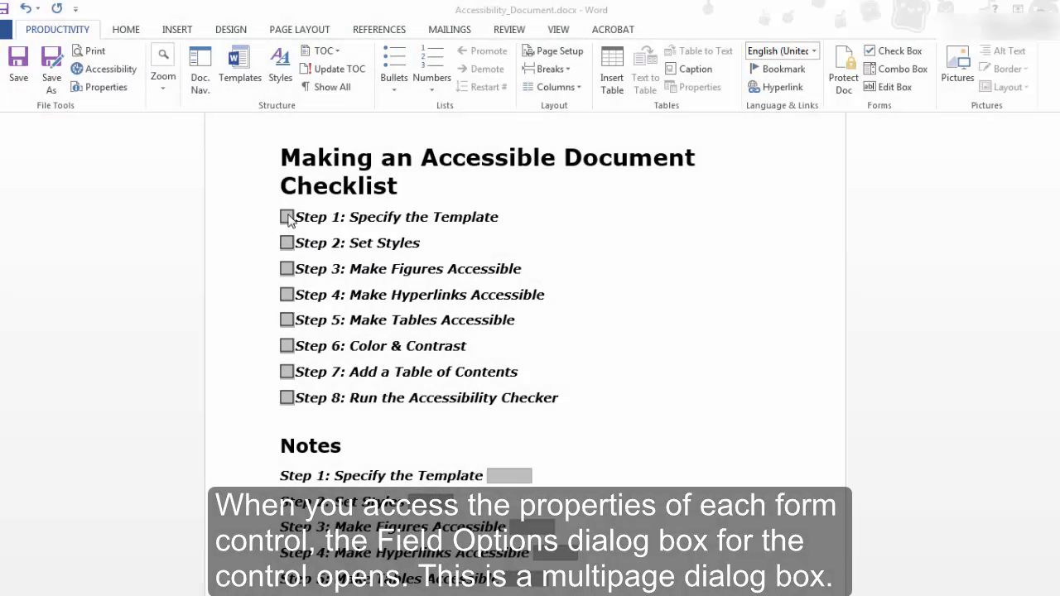
pyautogui.click(288, 217)
pyautogui.rightClick(288, 217)
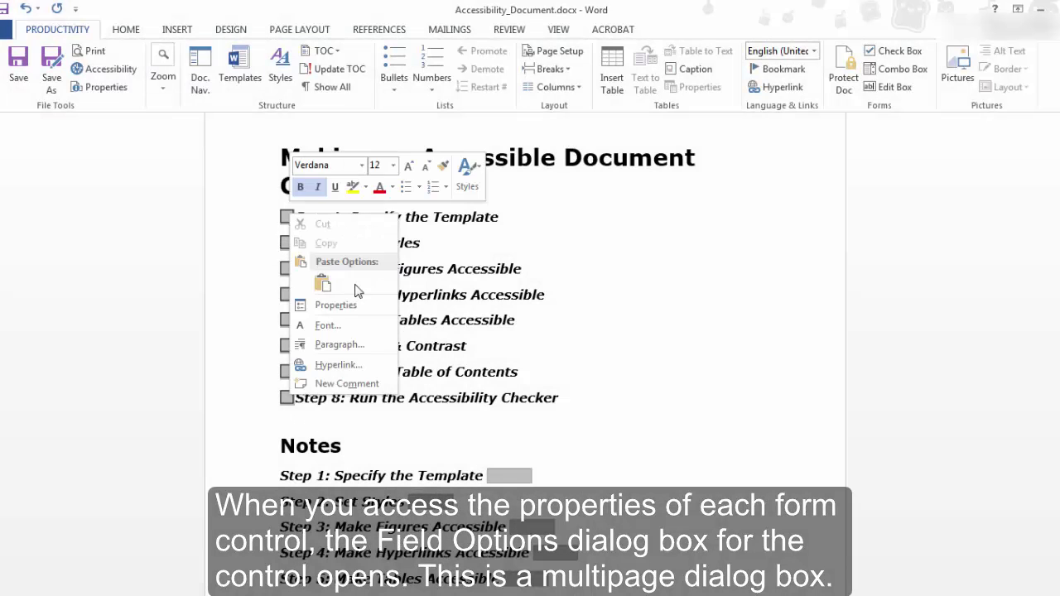
pyautogui.click(348, 305)
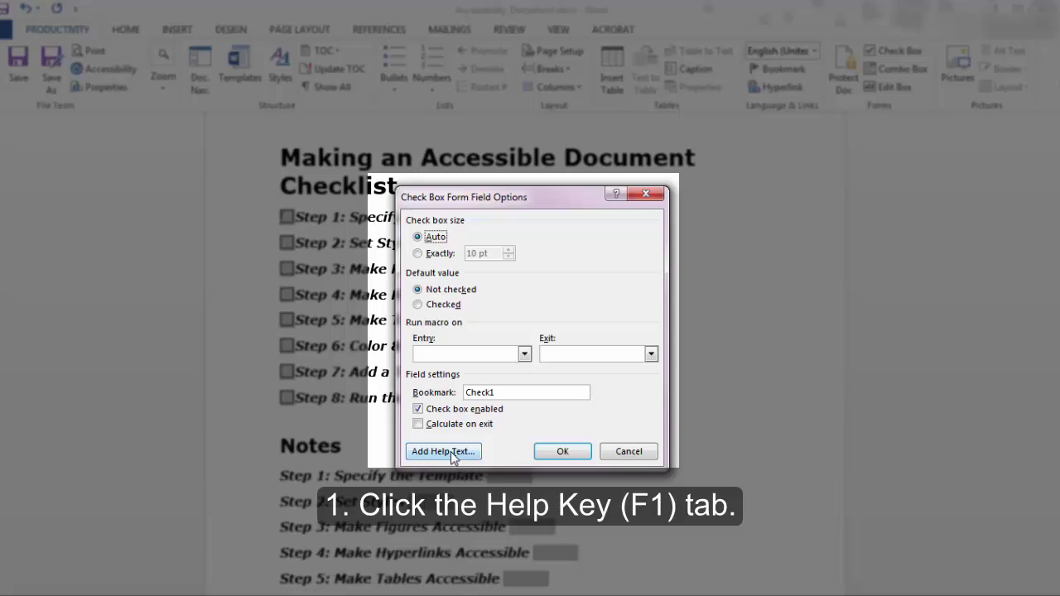
pyautogui.click(452, 455)
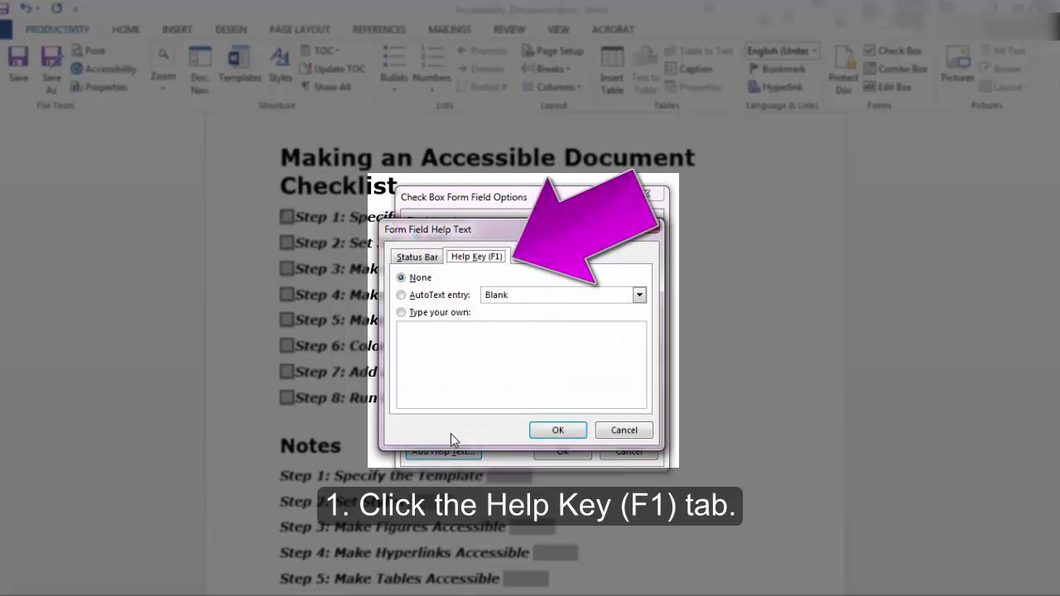
pyautogui.click(488, 332)
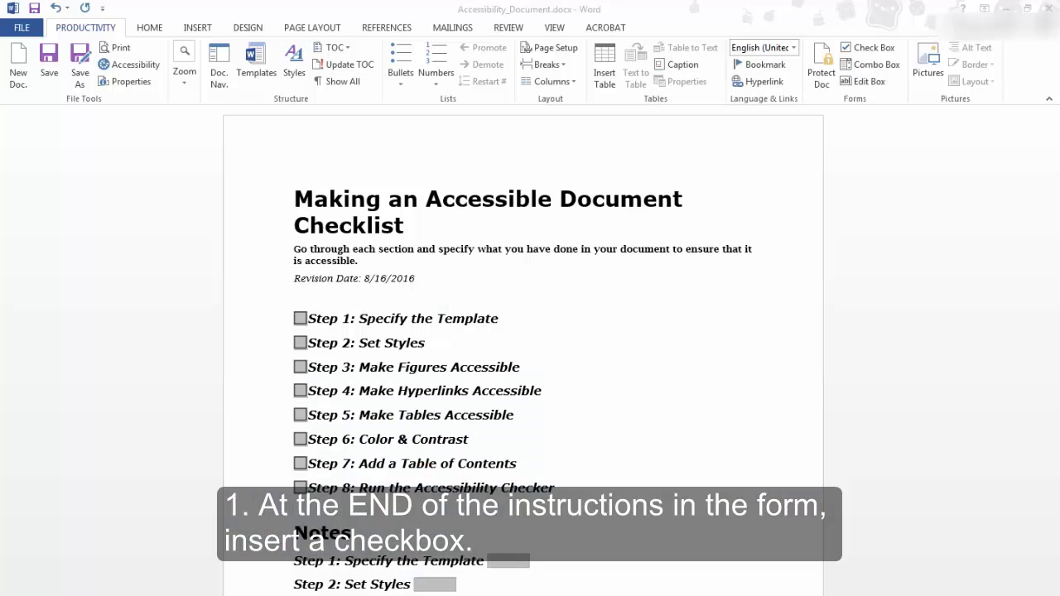
# Insert a check box form field after 'is accessible.' and set its size to exactly 1 pt.
pyautogui.click(369, 263)
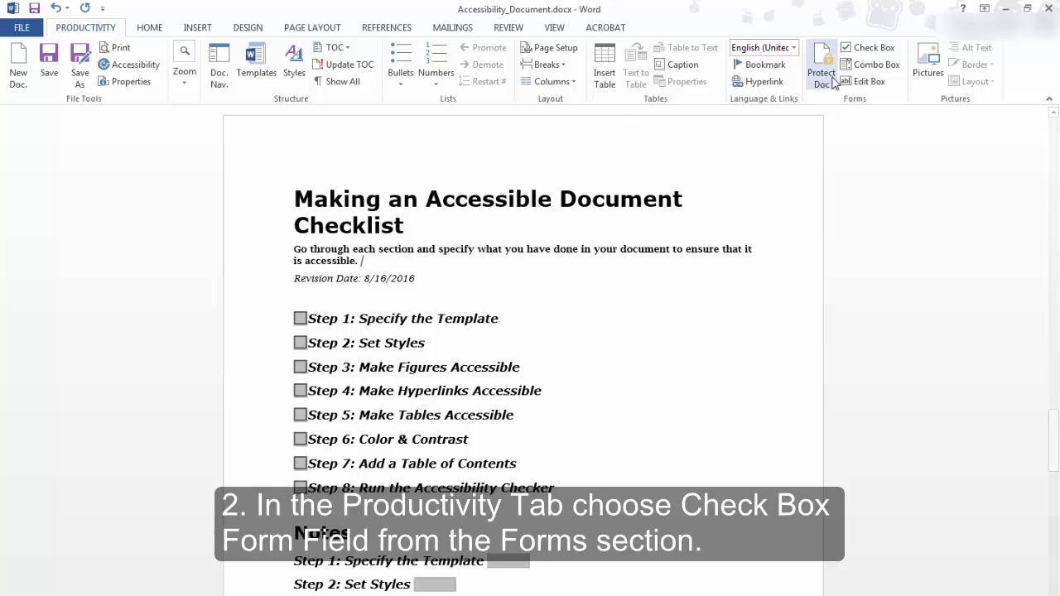
pyautogui.click(876, 55)
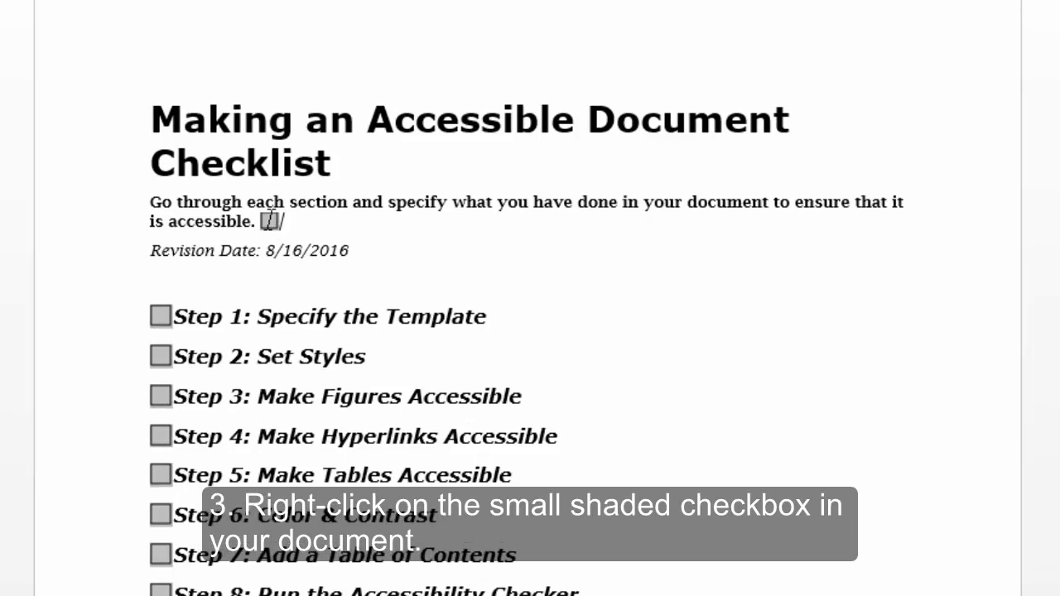
pyautogui.rightClick(269, 220)
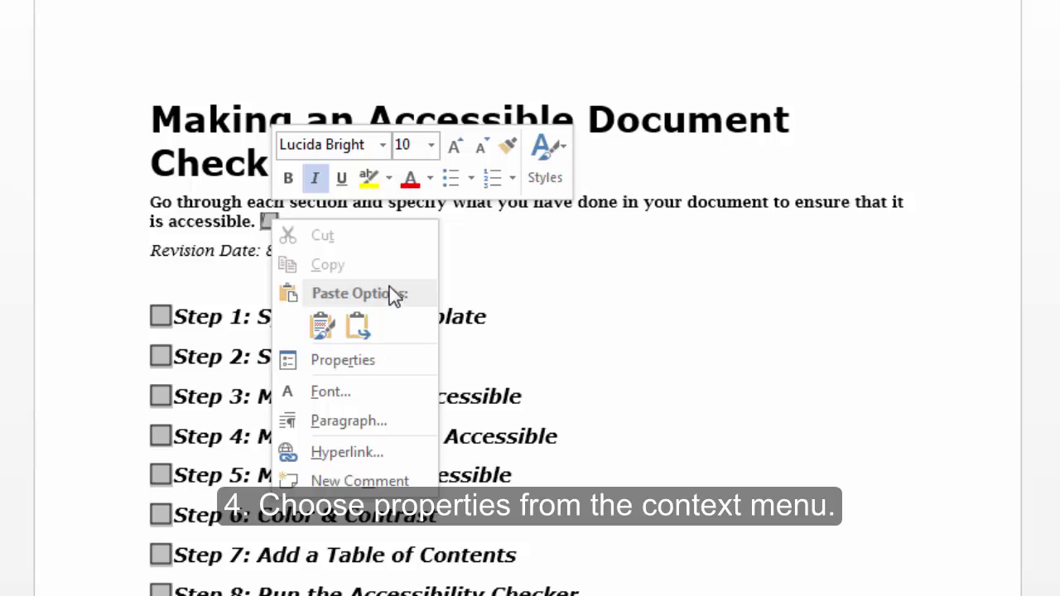
pyautogui.click(348, 364)
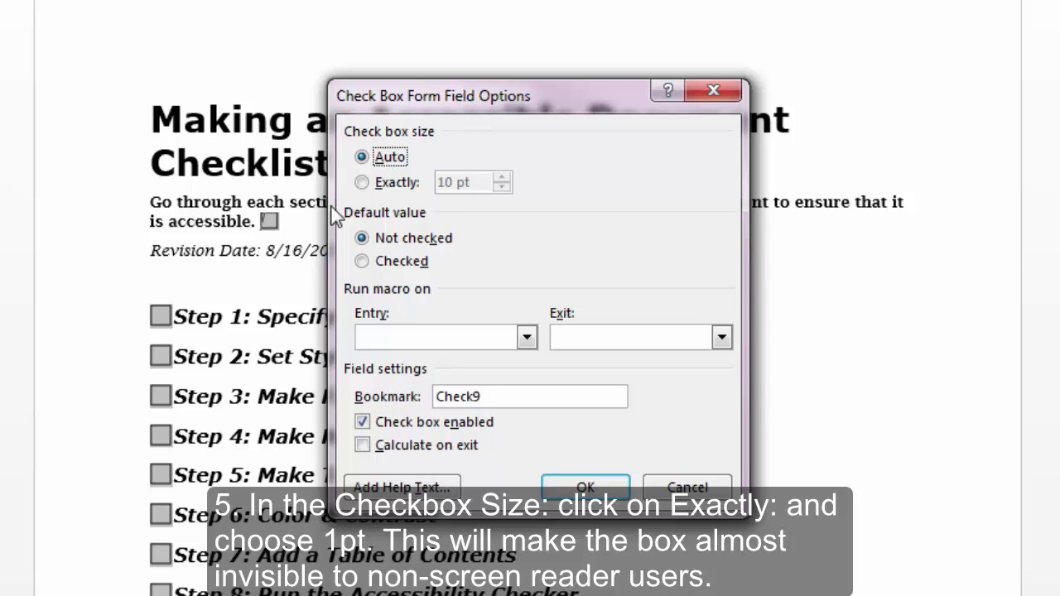
pyautogui.click(362, 182)
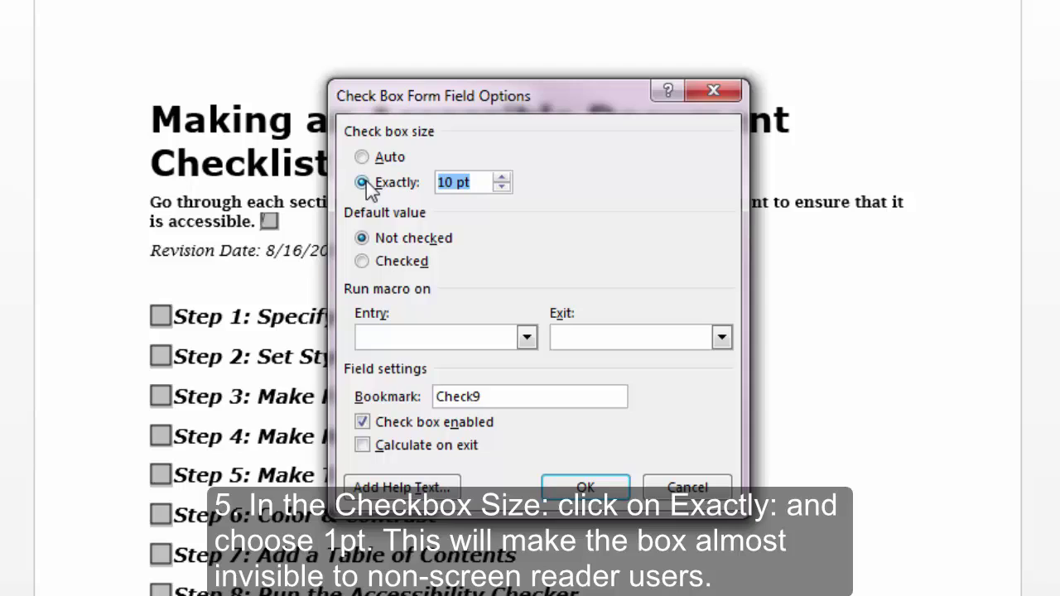
pyautogui.click(502, 188)
pyautogui.click(502, 187)
pyautogui.click(502, 187)
pyautogui.click(502, 187)
pyautogui.click(502, 187)
pyautogui.click(502, 187)
pyautogui.click(502, 187)
pyautogui.click(502, 187)
pyautogui.click(473, 181)
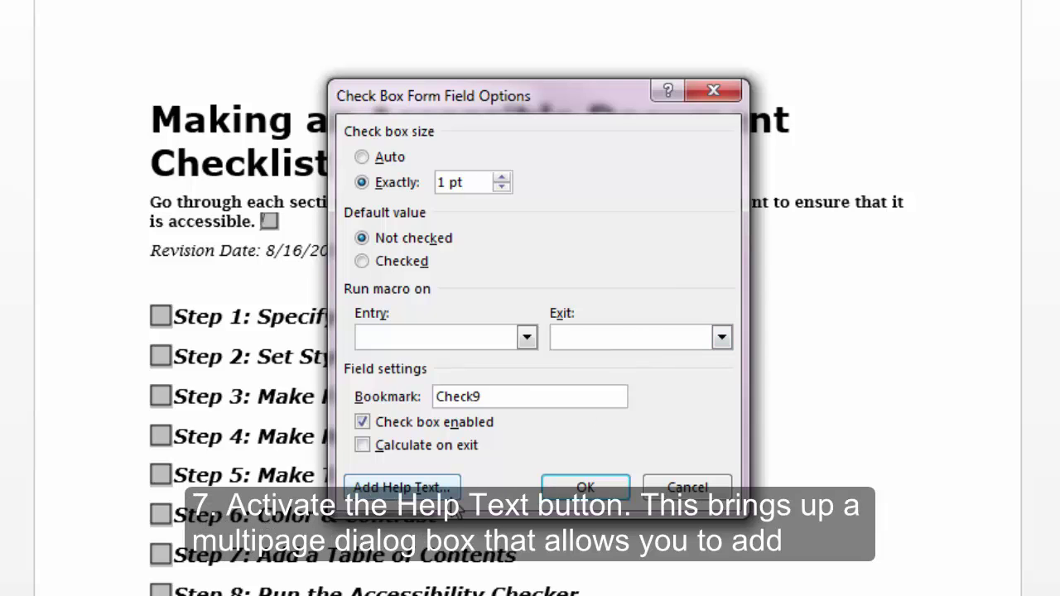
# Rename the check box bookmark to Instruction1 and begin its F1 help text 'Info: Go through each section and'.
pyautogui.moveTo(499, 396); pyautogui.dragTo(358, 409)
pyautogui.write('Instruction1')
pyautogui.click(421, 488)
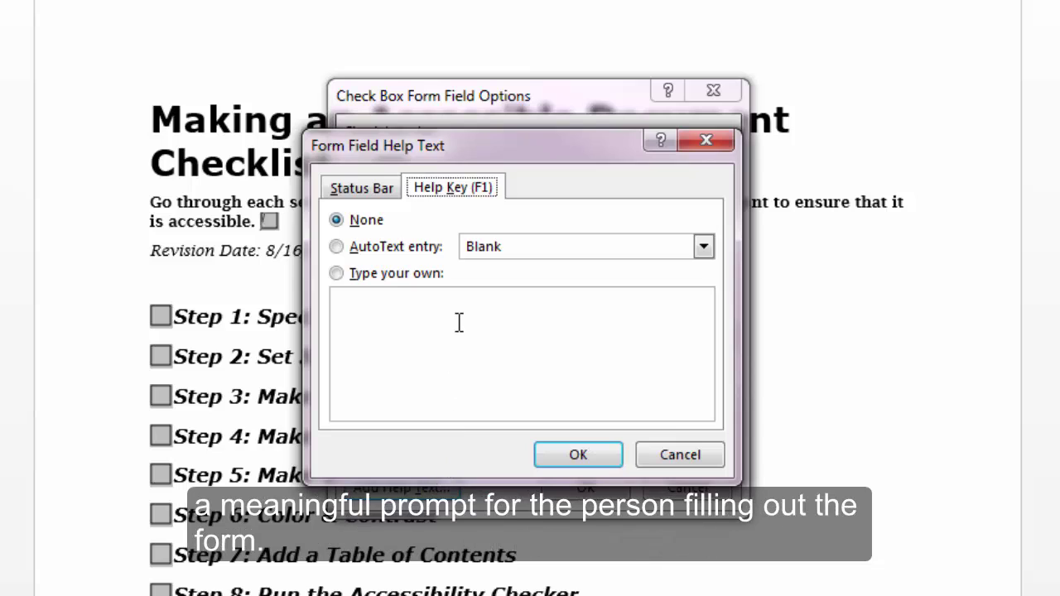
pyautogui.click(405, 285)
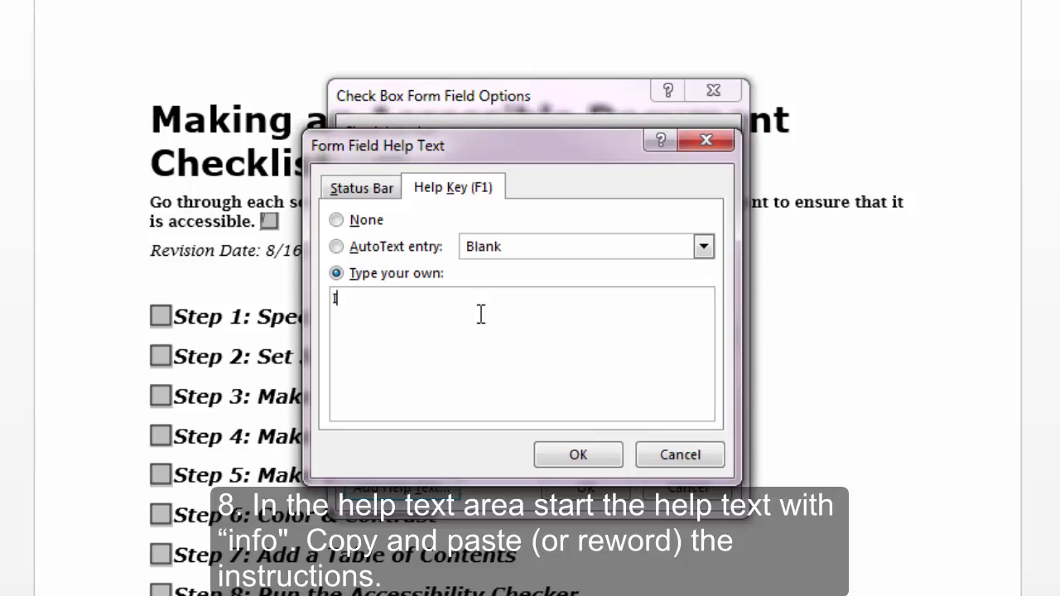
pyautogui.write('nfo: ')
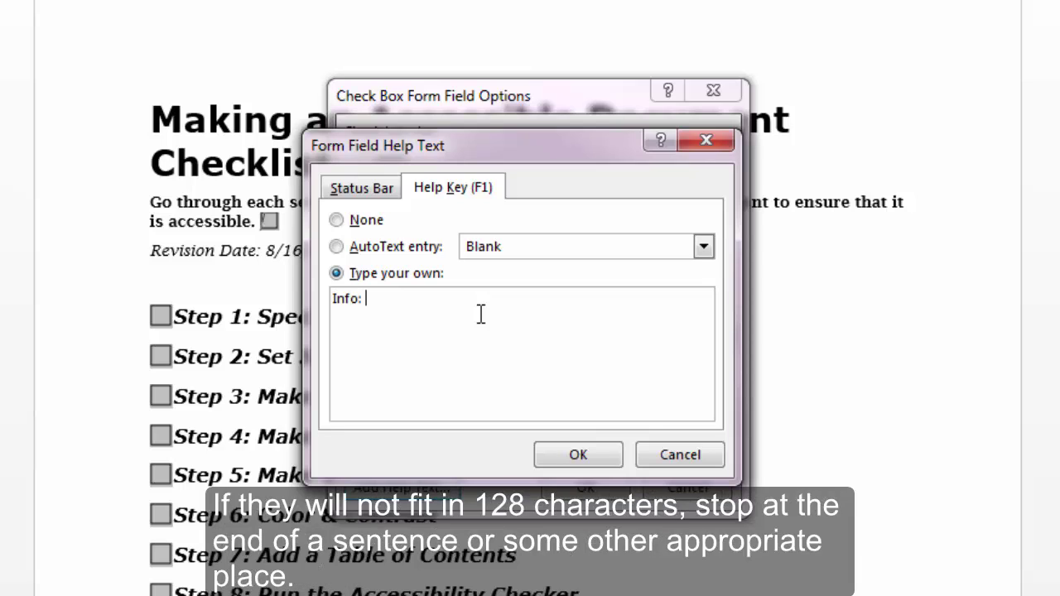
pyautogui.write('Go through each section and')
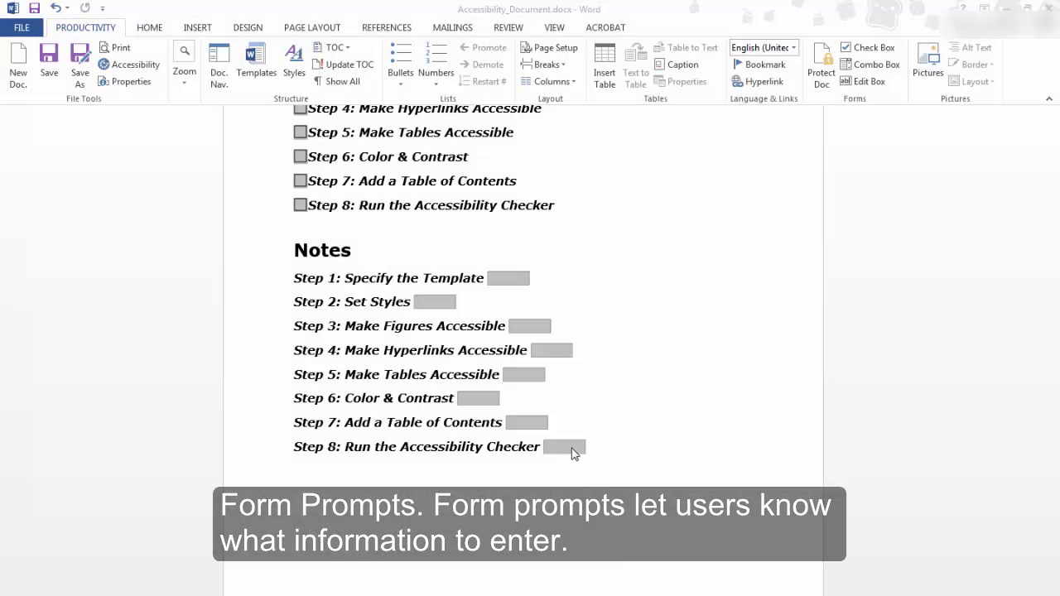
# In the Step 8 drop-down's status-bar help, change 'Step Eight' to 'Step IIX' and delete 'the'.
pyautogui.rightClick(571, 454)
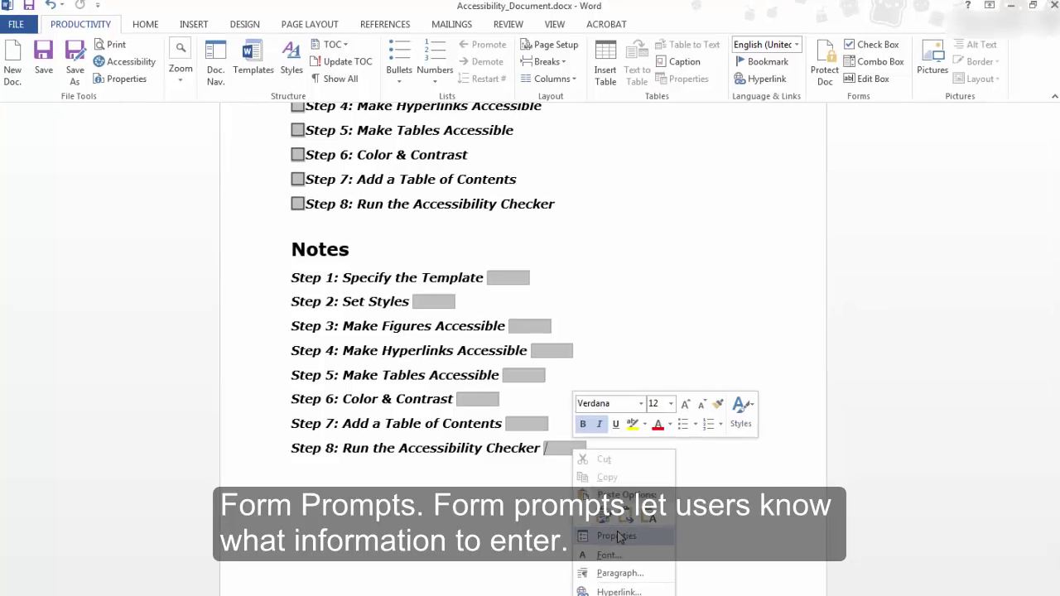
pyautogui.click(604, 525)
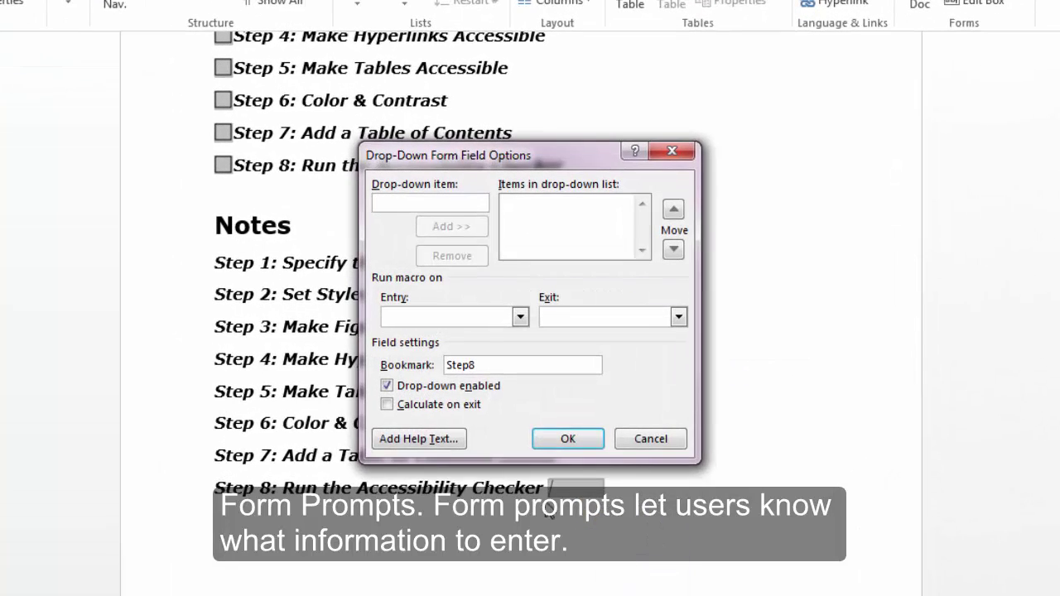
pyautogui.click(455, 439)
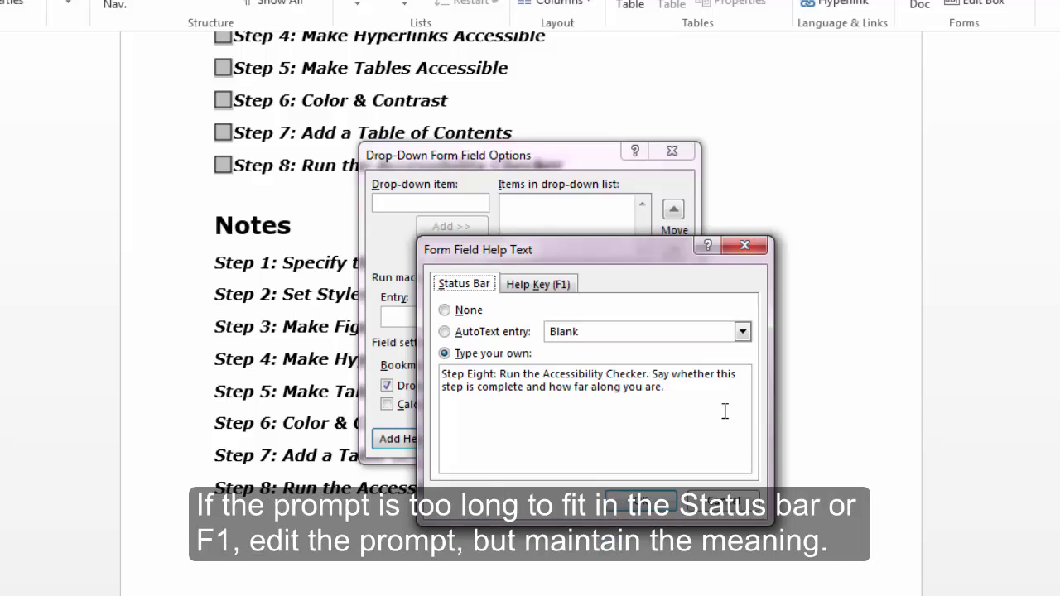
pyautogui.click(492, 375)
pyautogui.press('BackSpace')
pyautogui.press('BackSpace')
pyautogui.press('BackSpace')
pyautogui.press('BackSpace')
pyautogui.press('BackSpace')
pyautogui.write('8')
pyautogui.write('8')
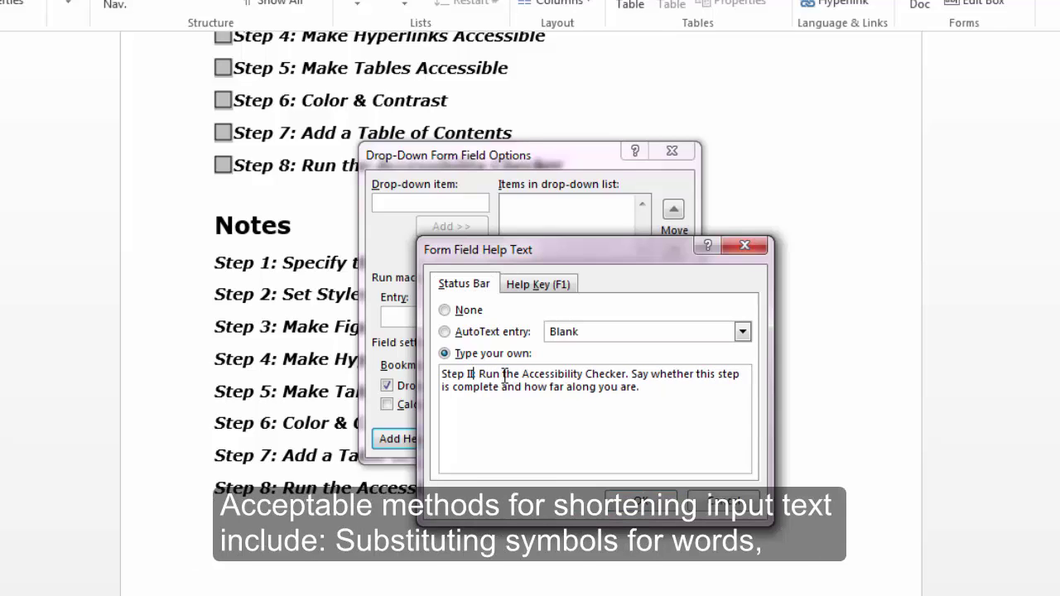
pyautogui.write('X')
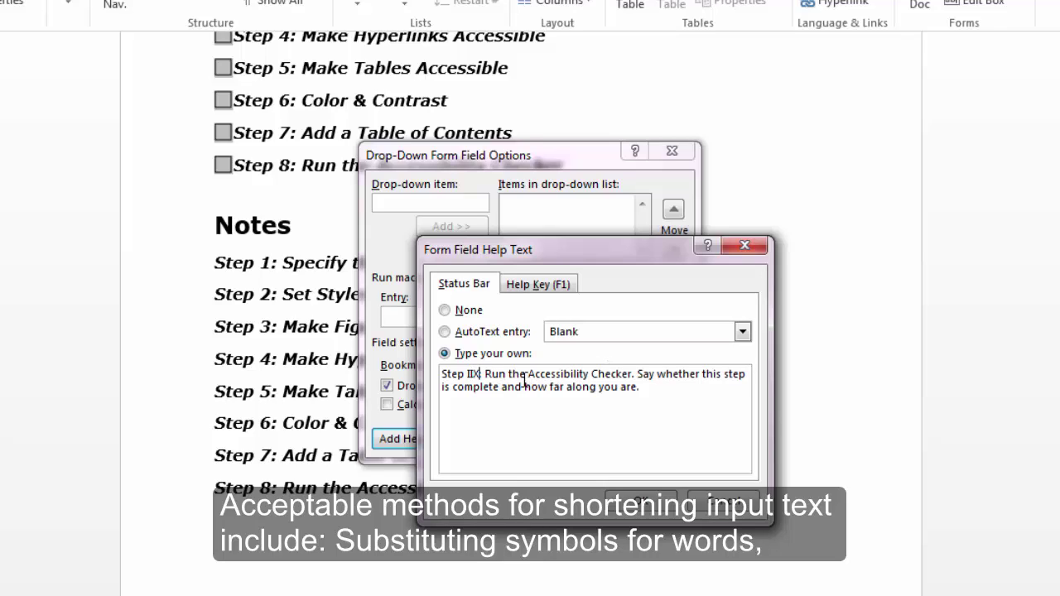
pyautogui.moveTo(526, 377); pyautogui.dragTo(507, 379)
pyautogui.press('Delete')
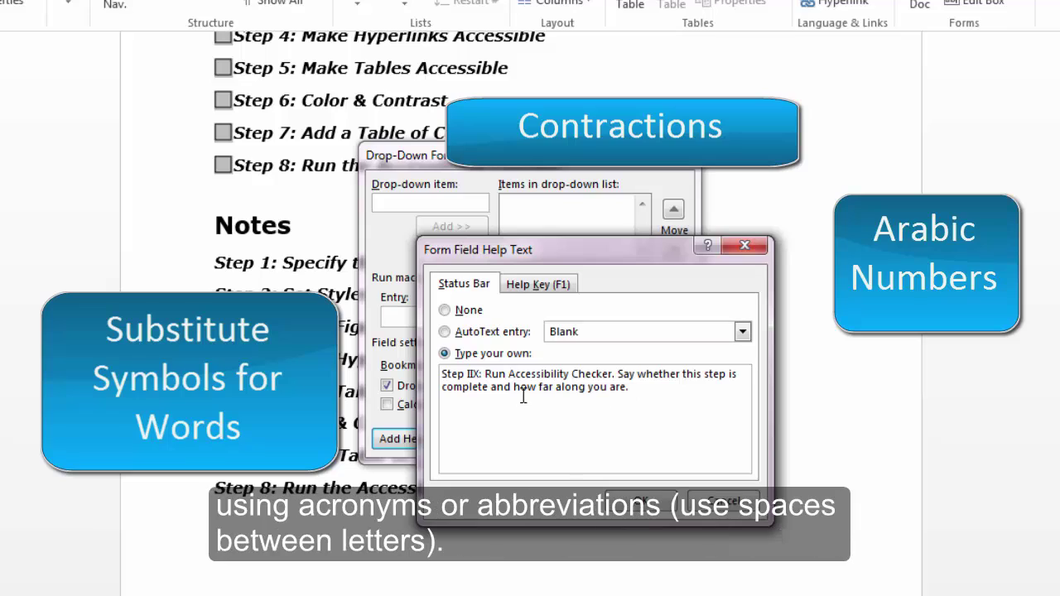
# Replace 'and' with '&' in the prompt, append 'End of Form.', and confirm both dialogs.
pyautogui.doubleClick(497, 393)
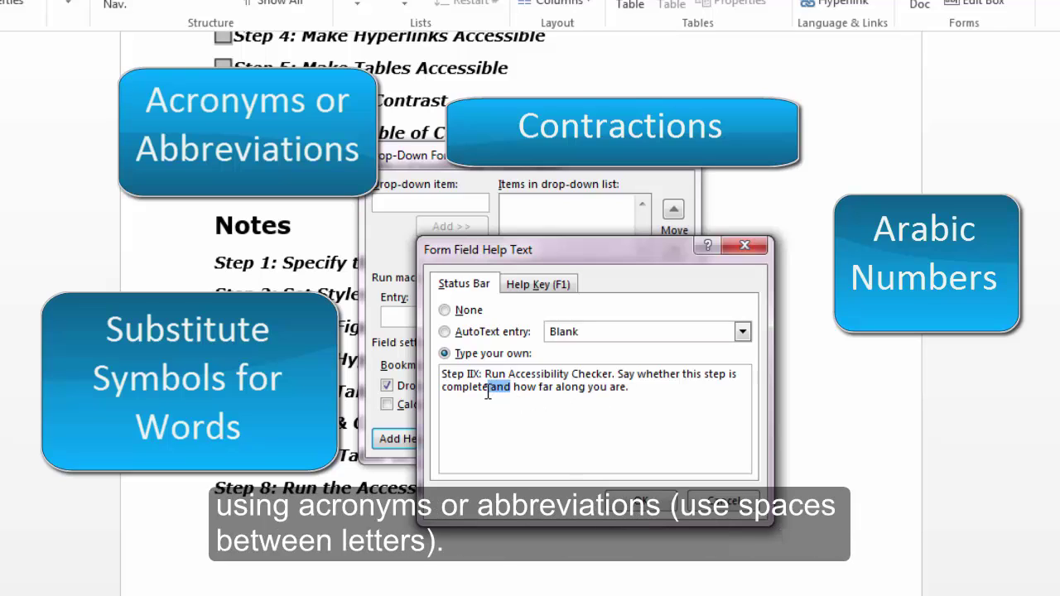
pyautogui.press('BackSpace')
pyautogui.write('&')
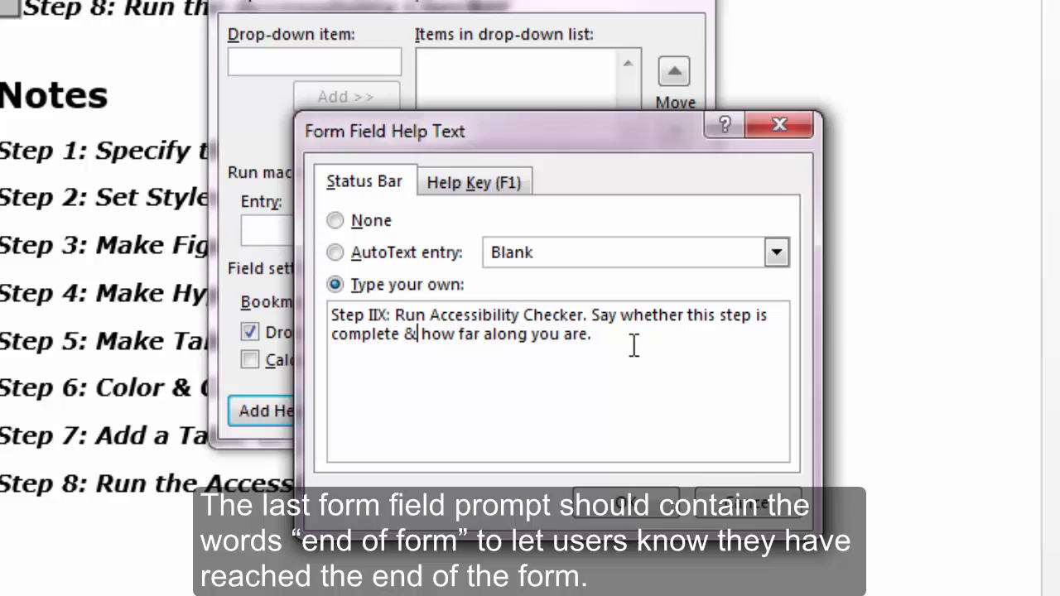
pyautogui.click(634, 346)
pyautogui.write('End of Form.')
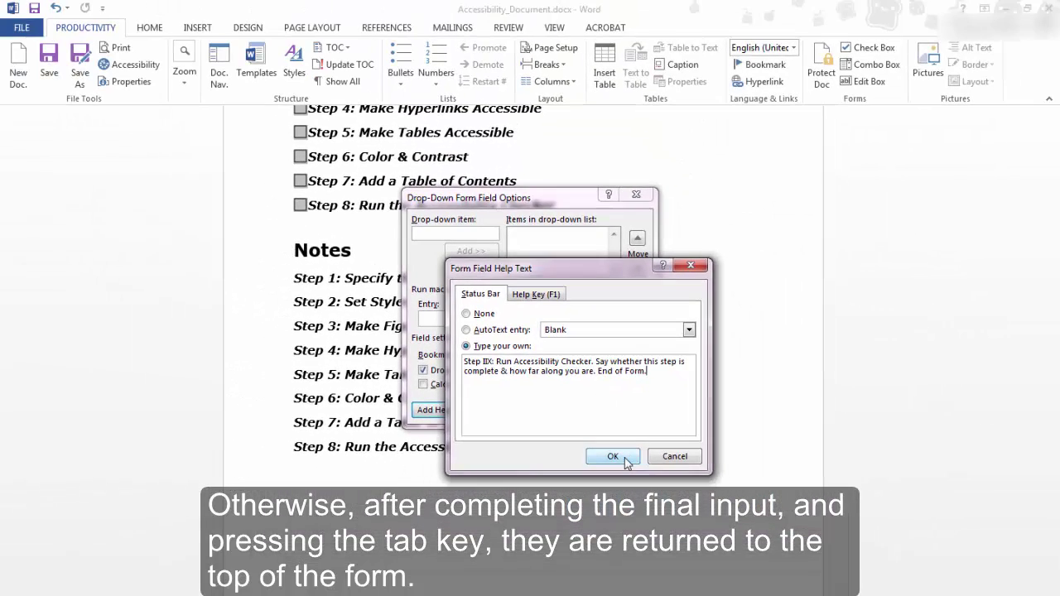
pyautogui.click(653, 512)
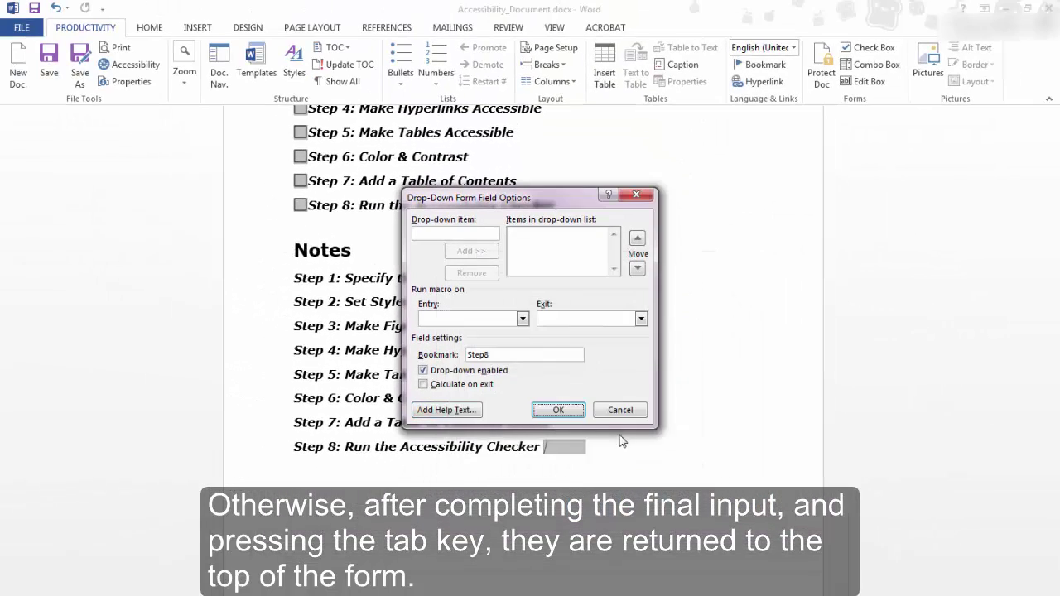
pyautogui.click(562, 411)
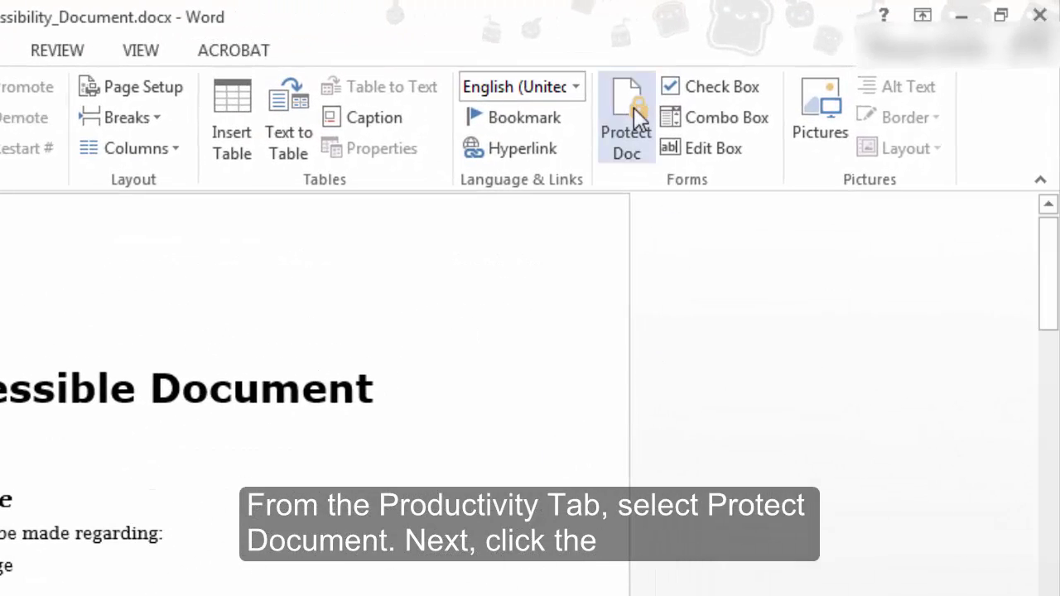
# Restrict editing to Filling in forms only and start enforcing the protection.
pyautogui.click(634, 108)
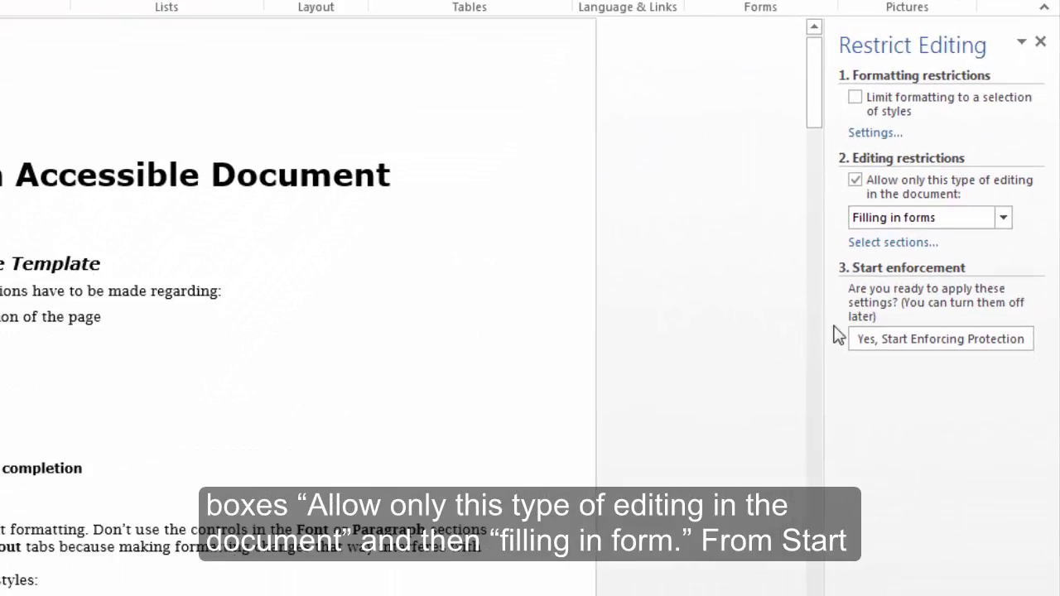
pyautogui.click(855, 182)
pyautogui.click(856, 182)
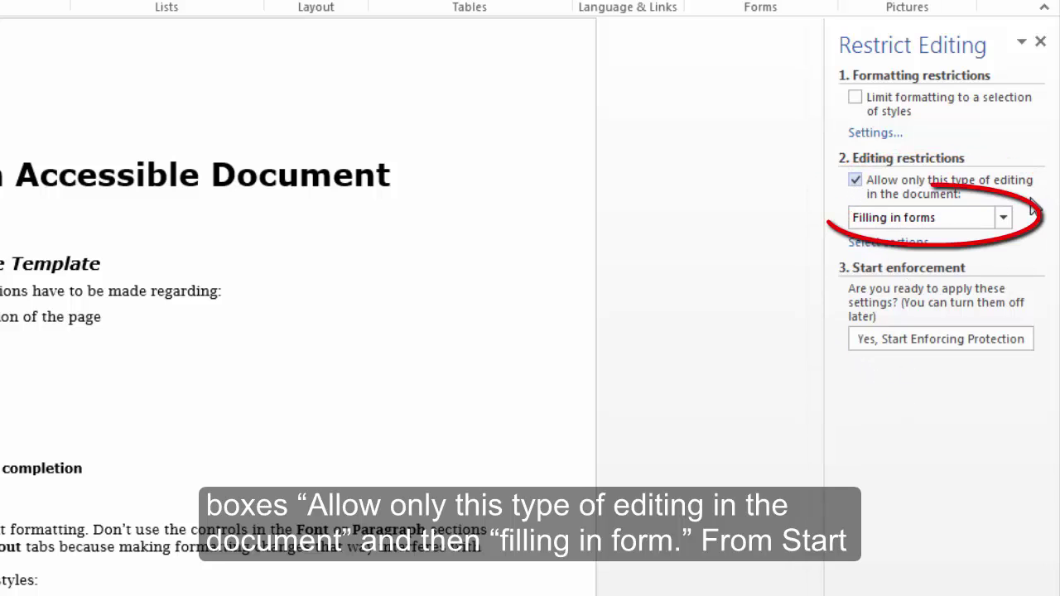
pyautogui.click(1003, 218)
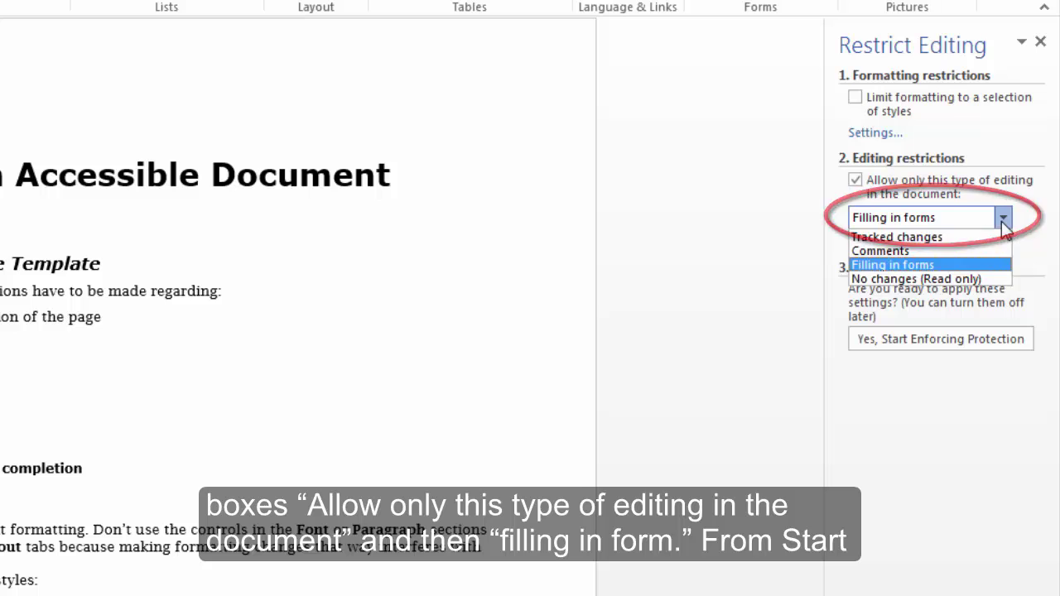
pyautogui.click(903, 265)
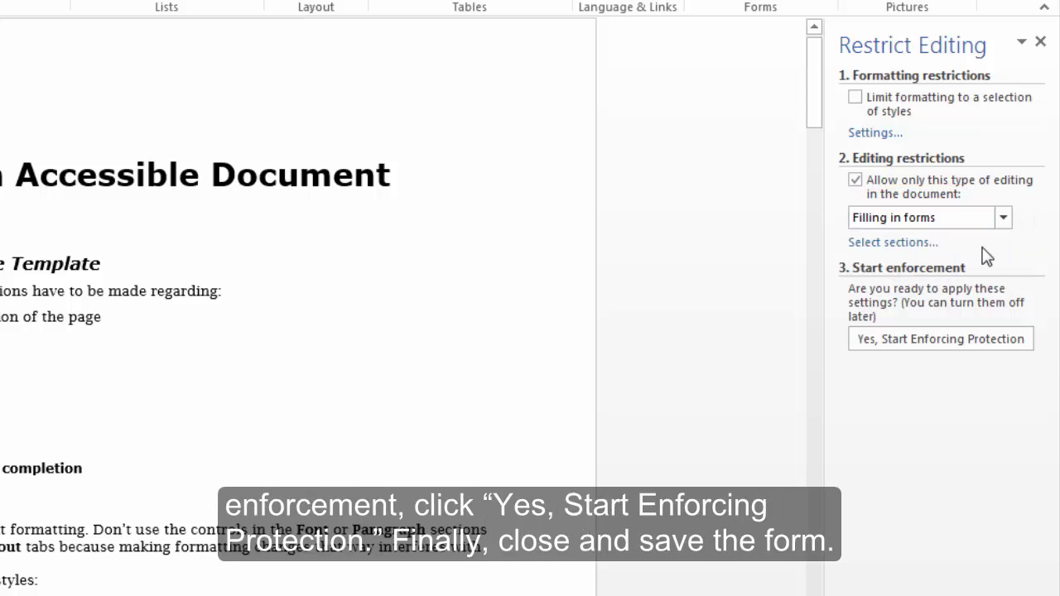
pyautogui.click(963, 345)
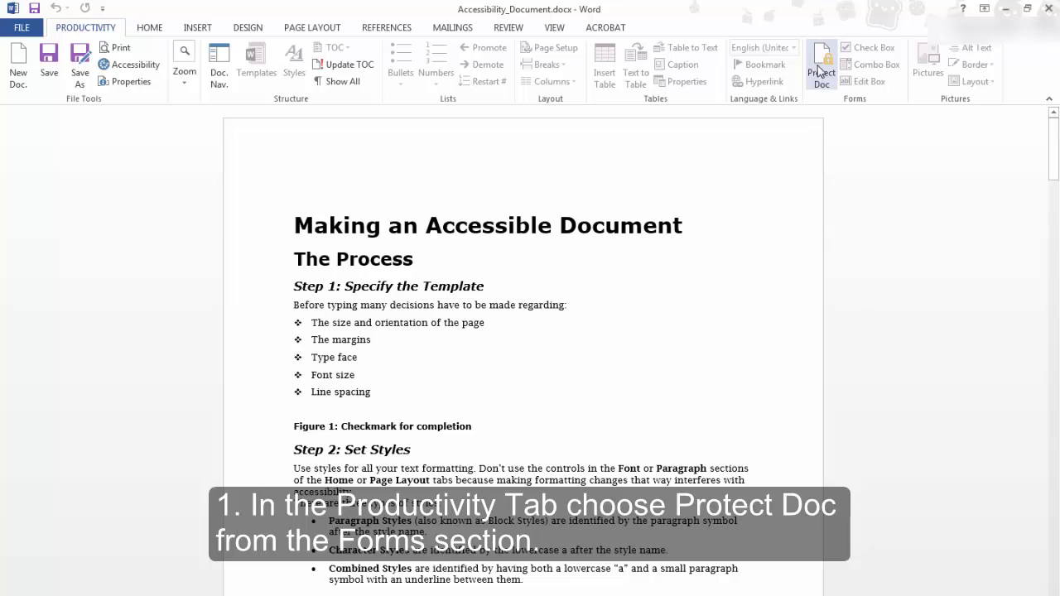
# Reopen the Restrict Editing pane with Protect Doc to confirm the form-only protection.
pyautogui.click(818, 71)
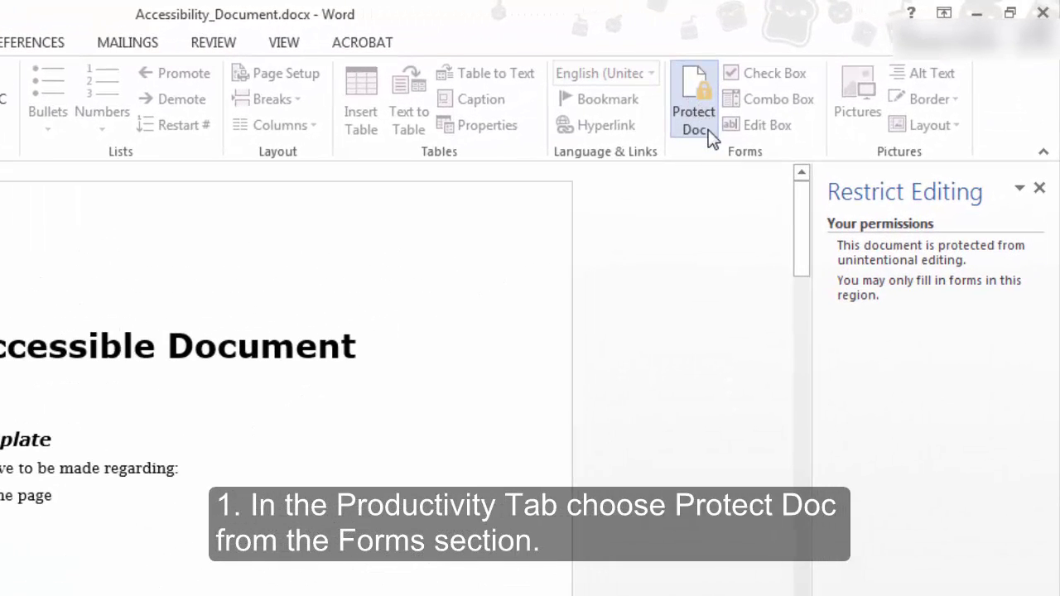
pyautogui.click(705, 132)
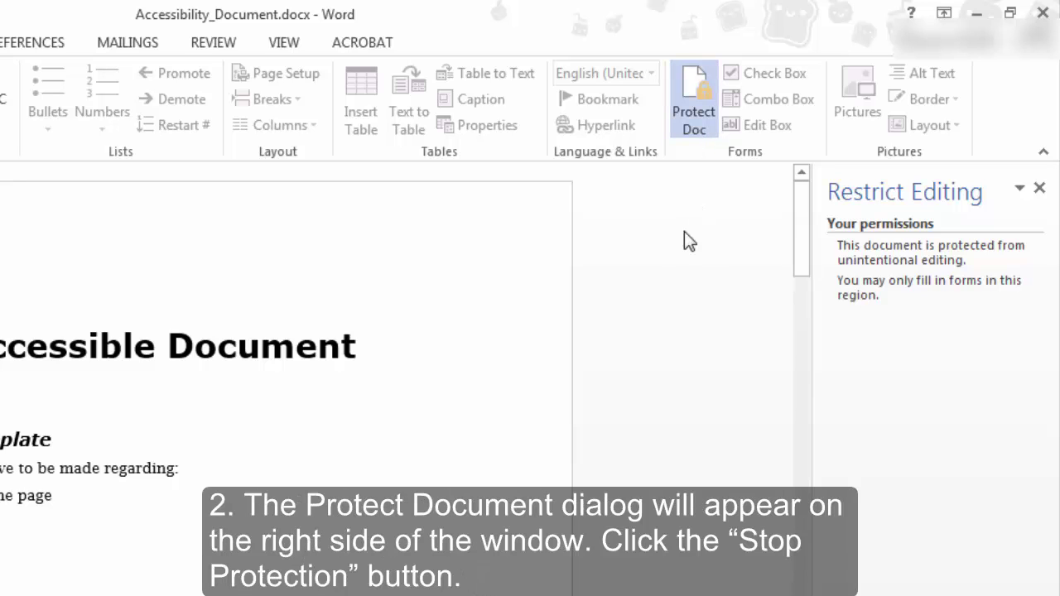